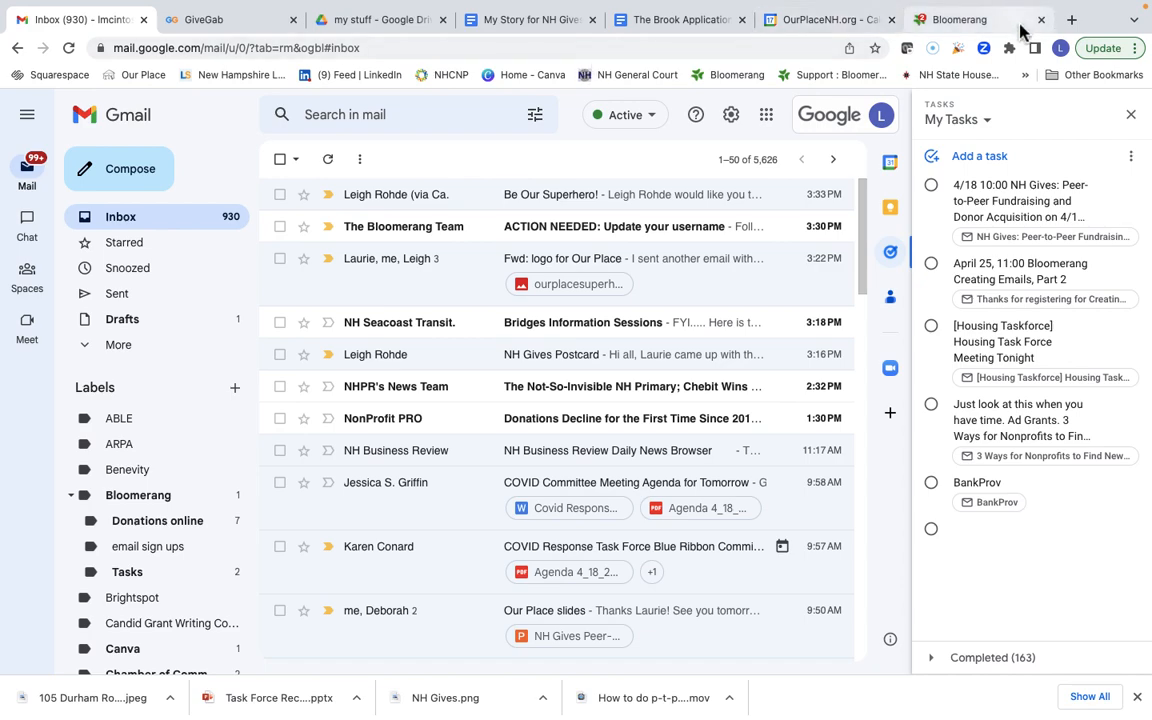
Step: Search the web for "NH Gives" in a new browser tab and open the nhgives.org website
click(1075, 22)
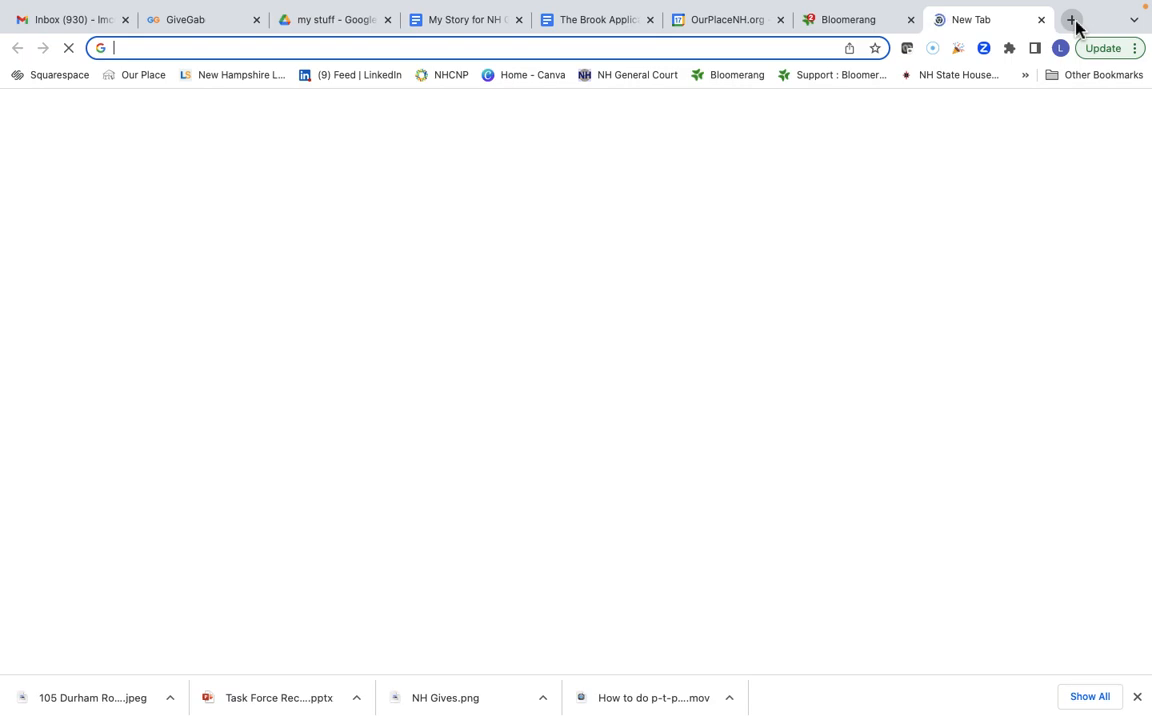
text(NH )
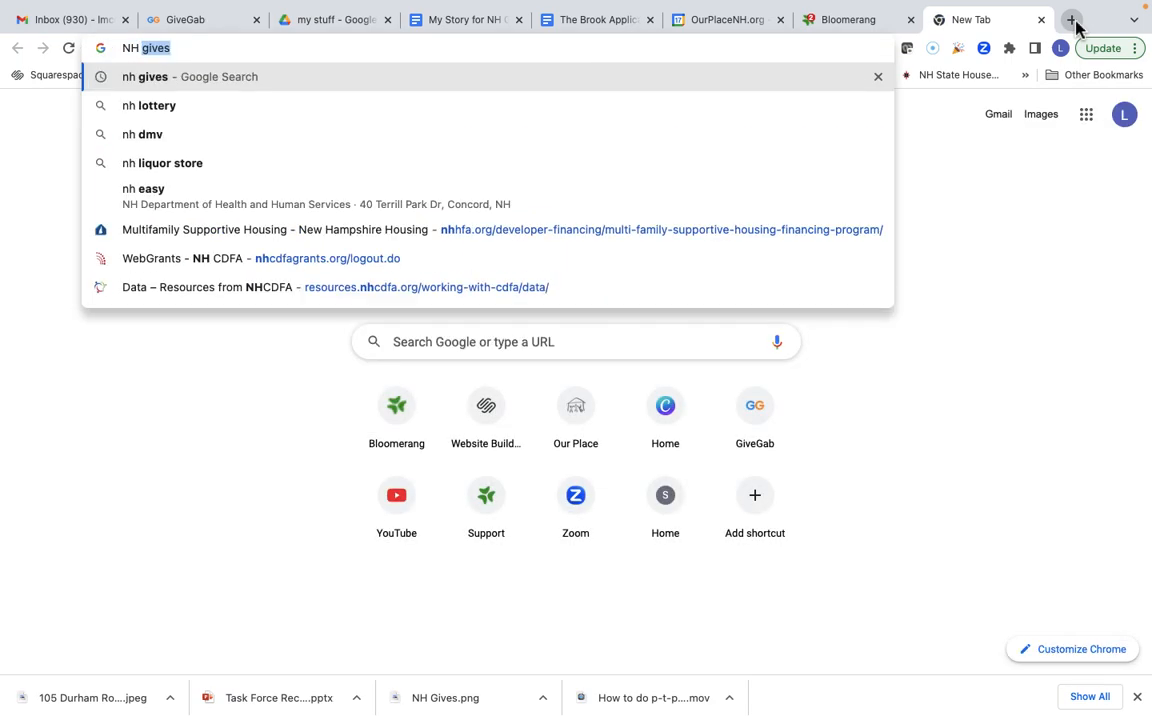
text(Gives)
key(Return)
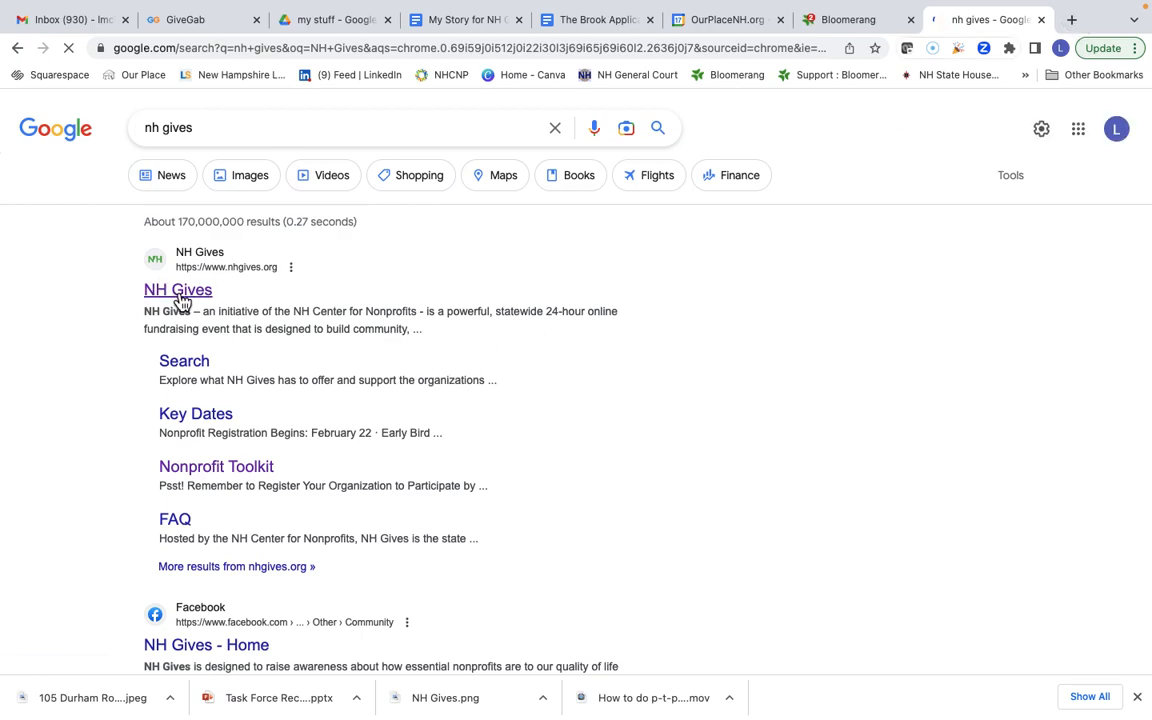
click(177, 292)
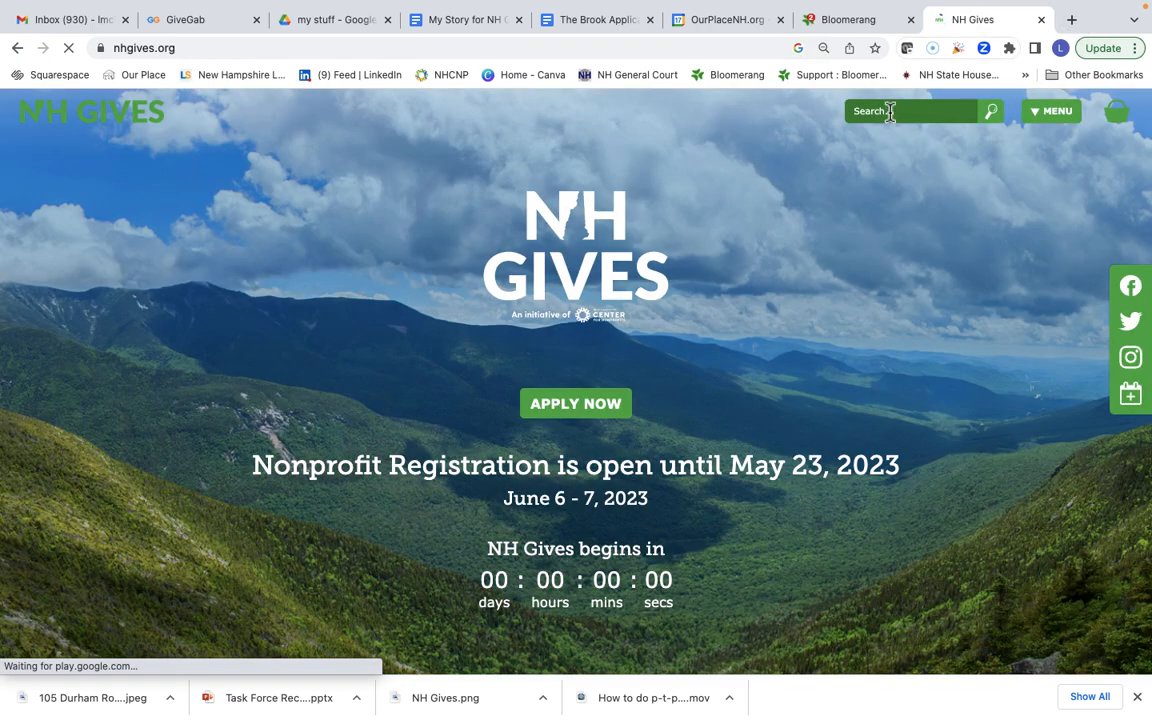
Step: Search NH Gives for "Our Place" and view the Our Place Housing Solutions for Adults with Developmental Disabilities page
click(890, 112)
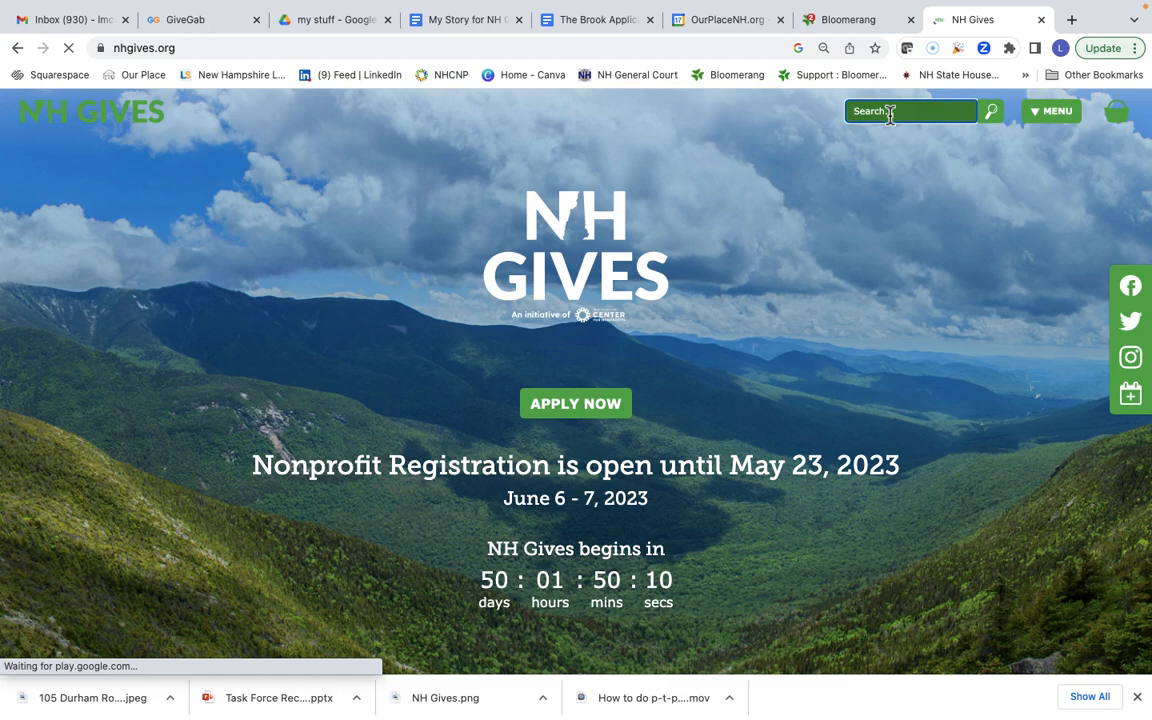
text(Our PLace)
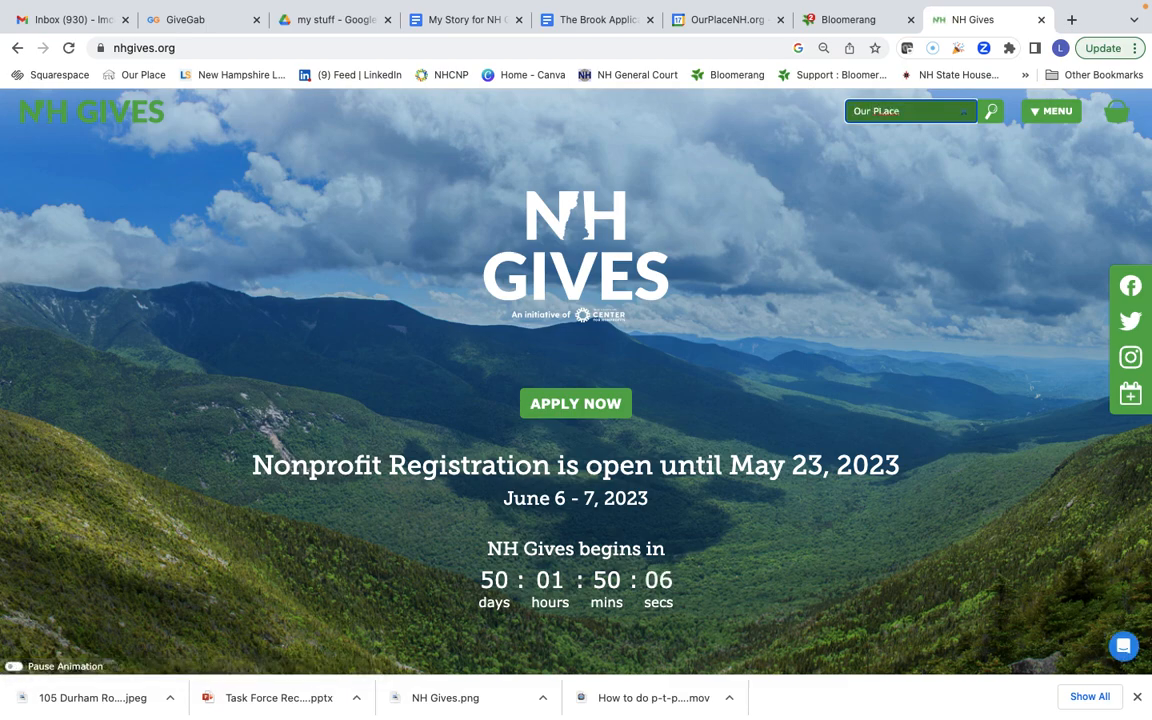
key(Return)
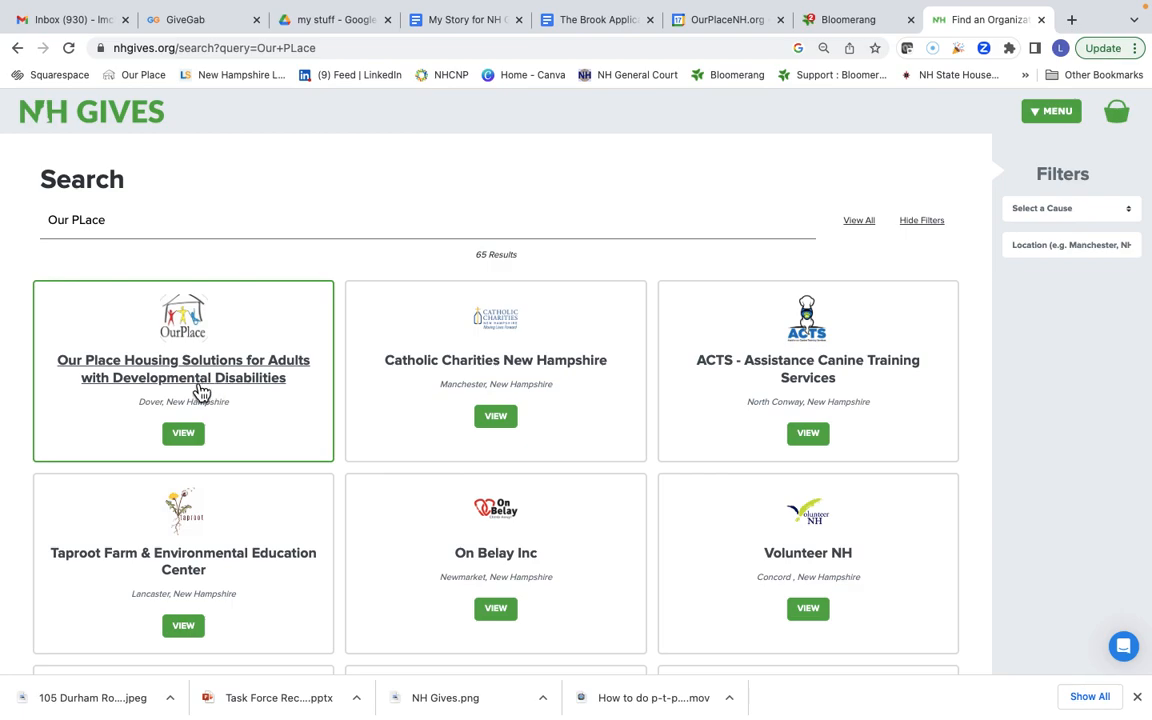
click(193, 444)
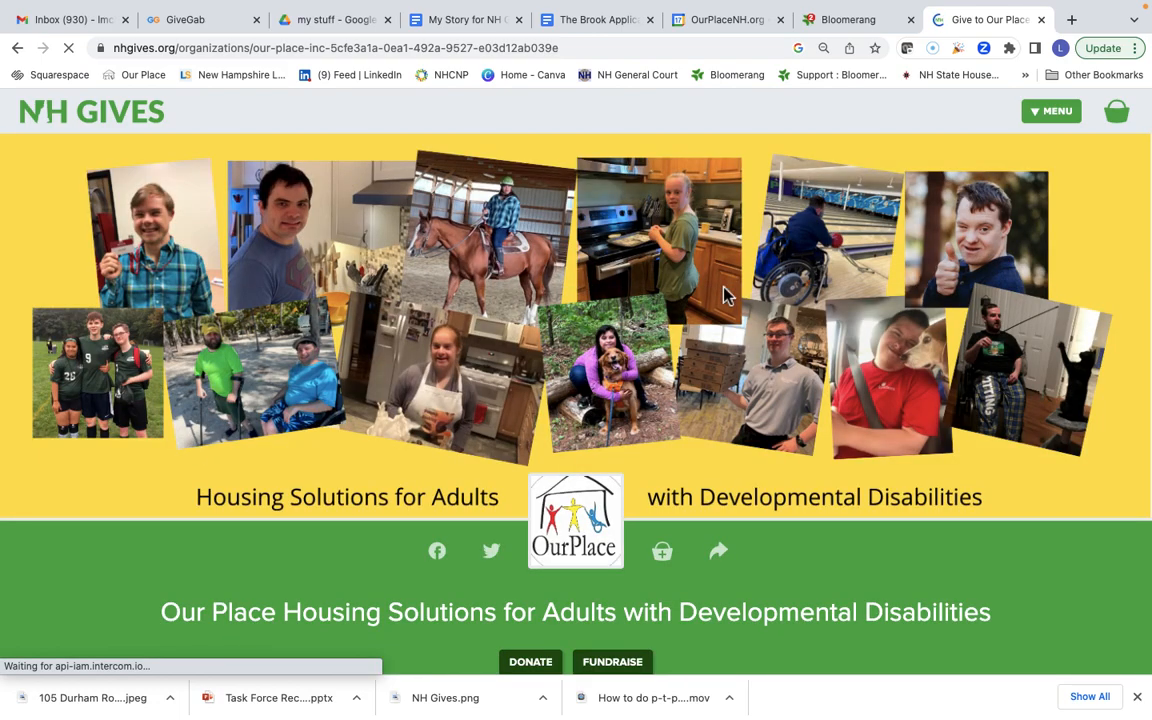
Step: Look over the Our Place donation levels and story, and bring up the form for becoming a fundraiser
scroll(640, 350, down, 2)
scroll(643, 352, down, 10)
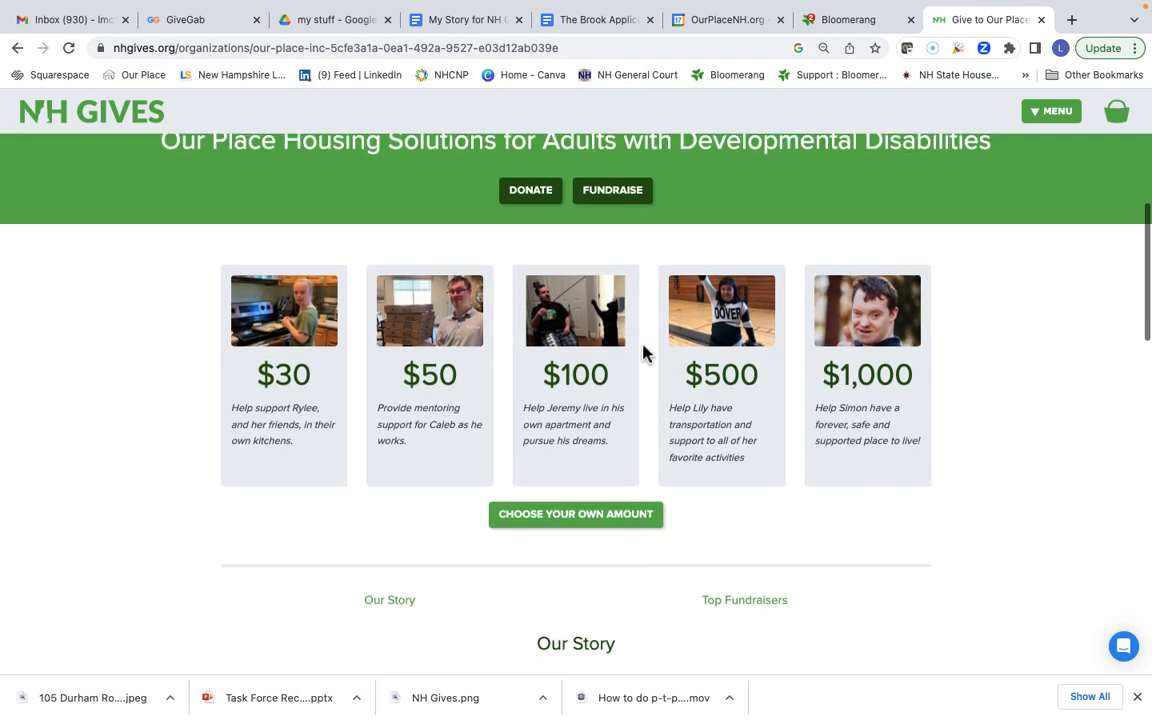
scroll(643, 352, down, 5)
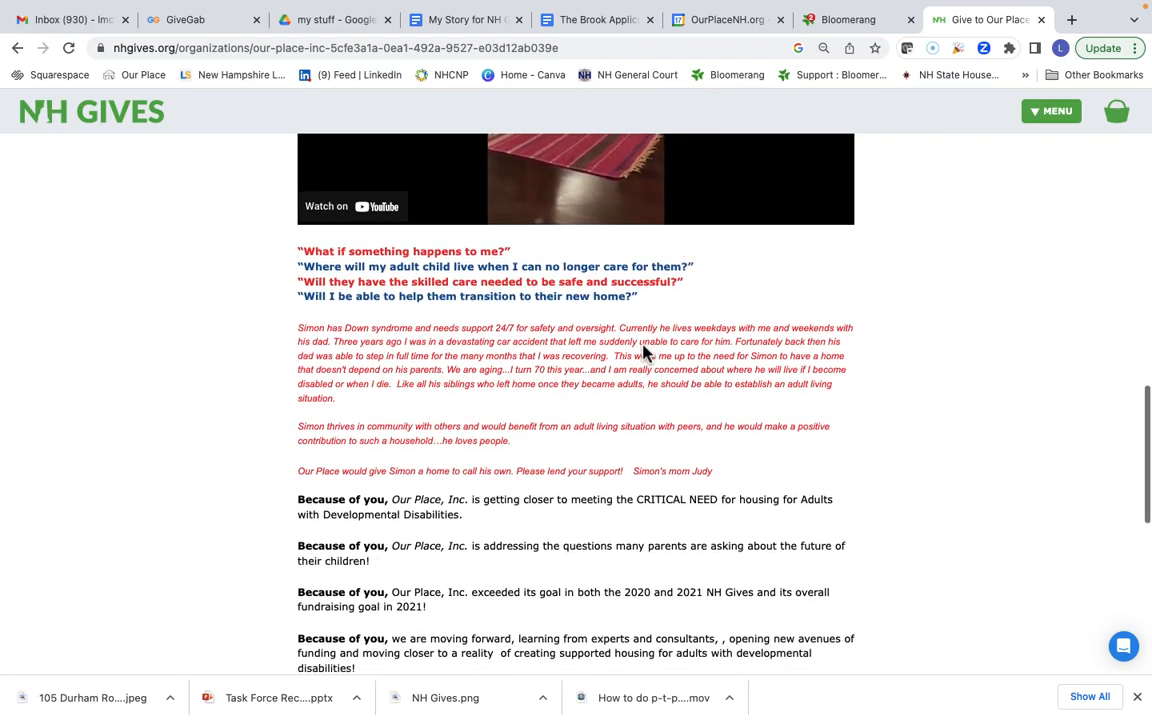
scroll(643, 352, up, 11)
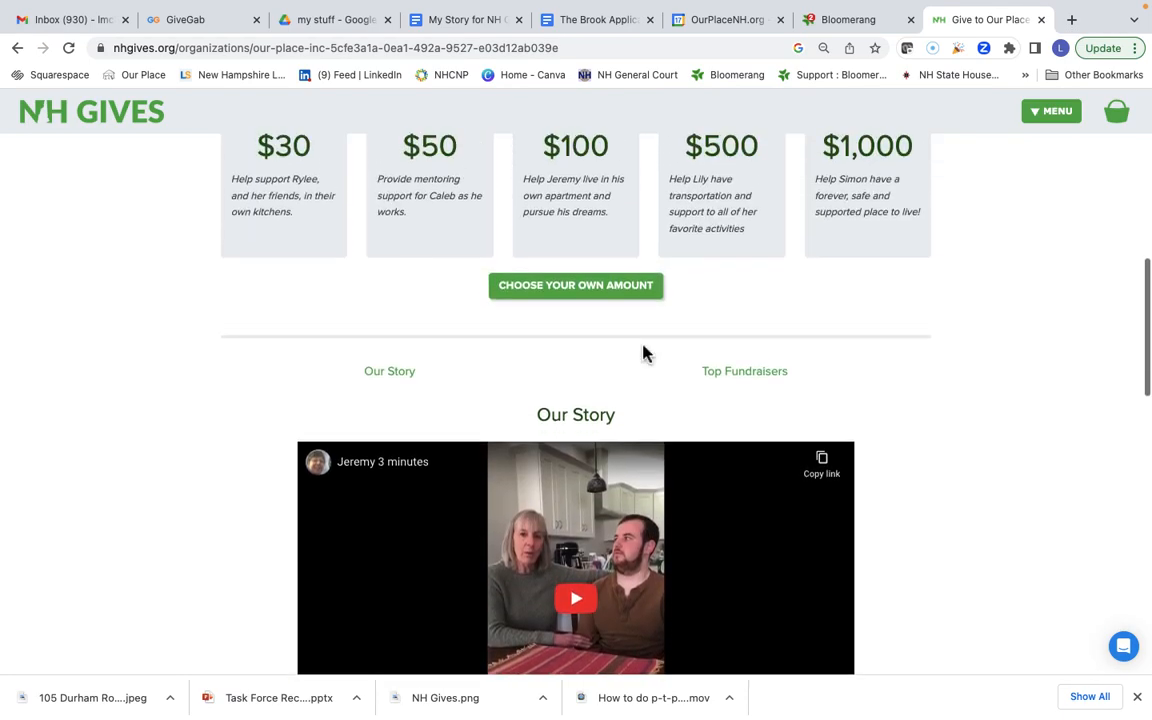
scroll(643, 352, up, 4)
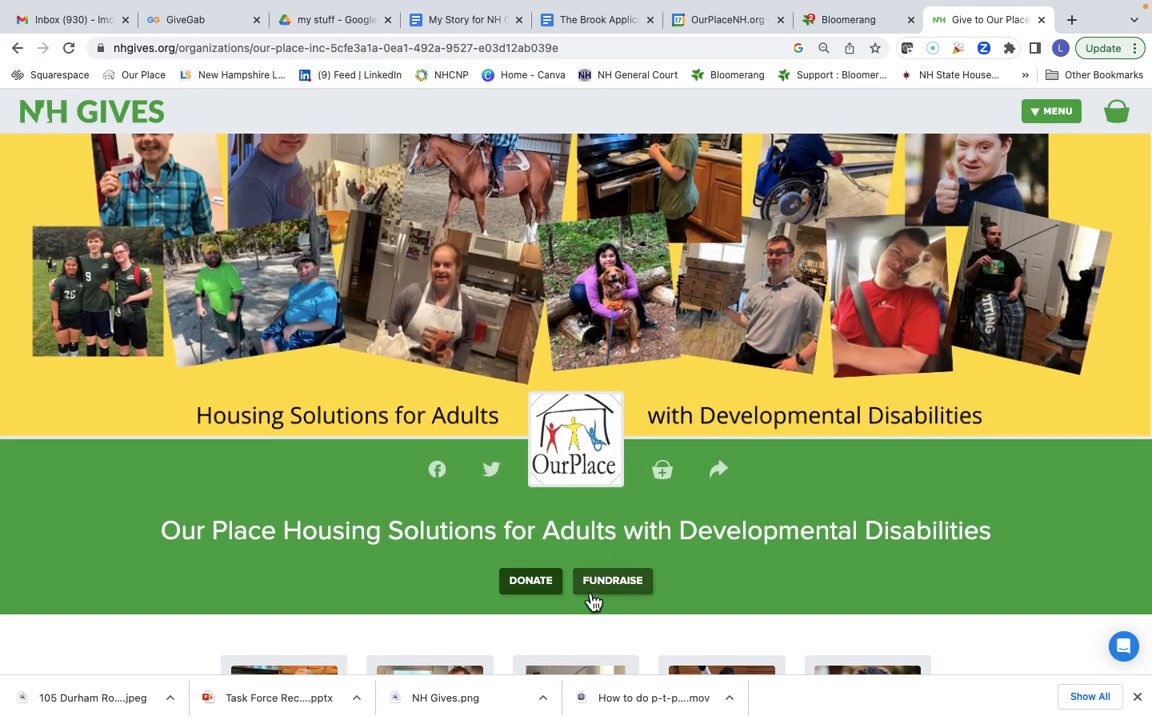
click(611, 590)
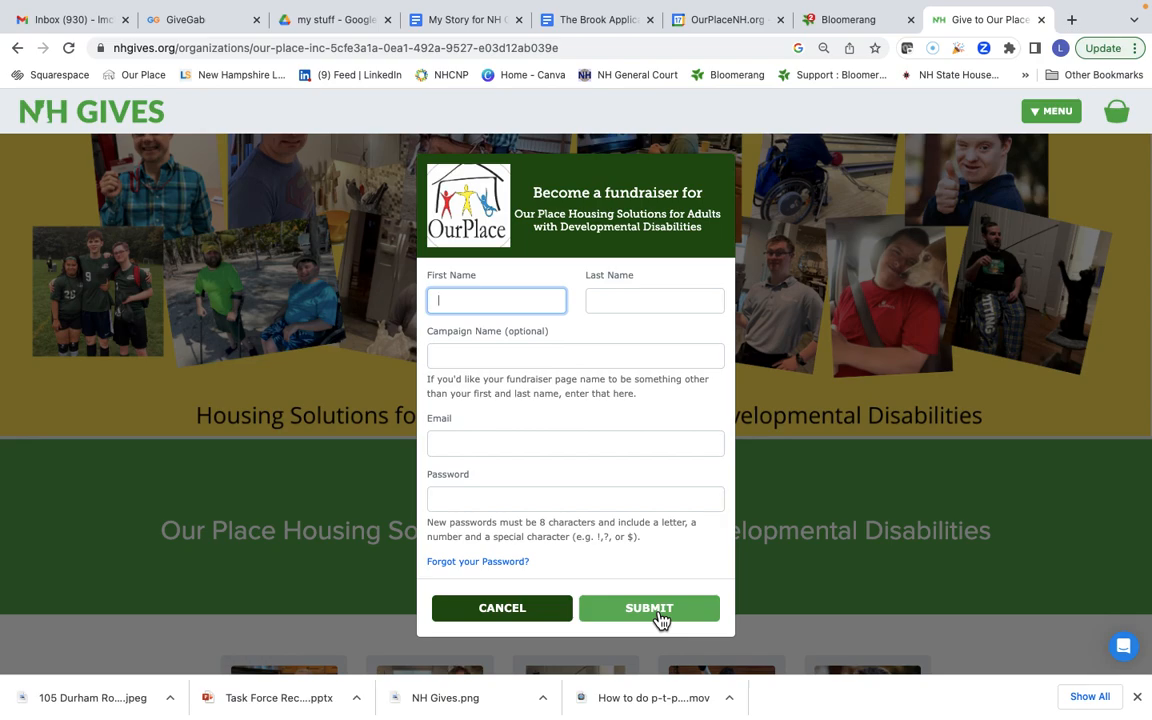
Step: Switch to Gmail, open the GiveGab getting-started email filed under the NH Gives label, and examine its fundraising links
click(35, 18)
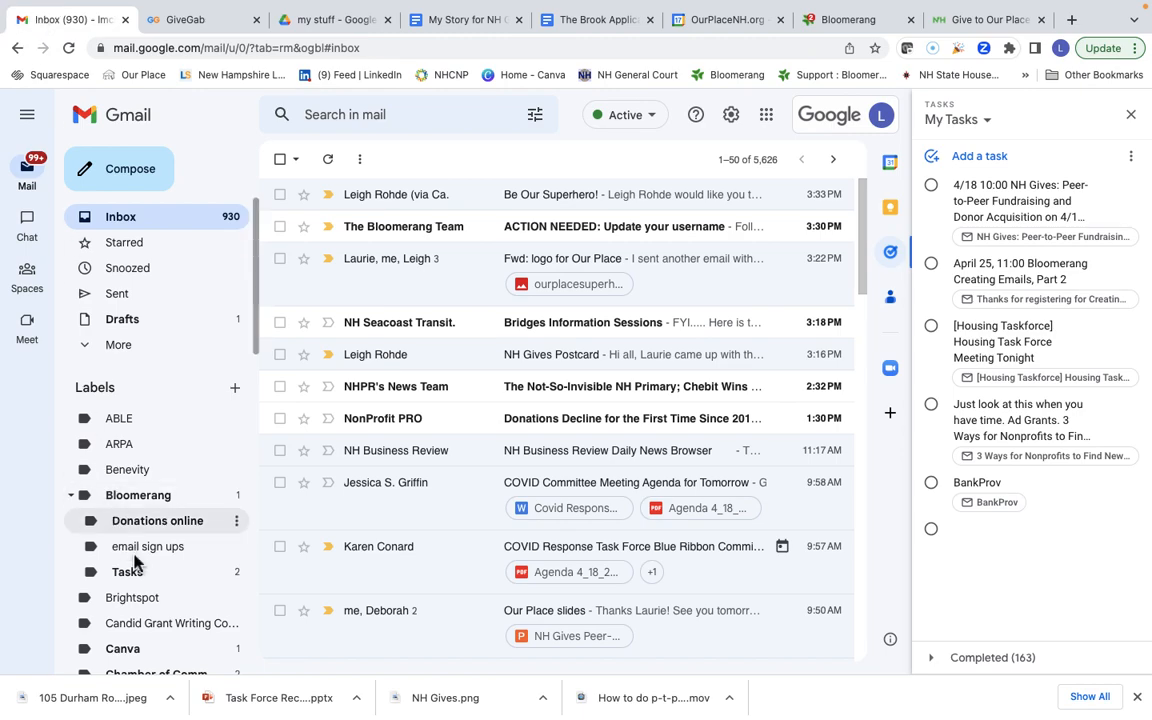
scroll(134, 560, down, 3)
scroll(136, 563, down, 5)
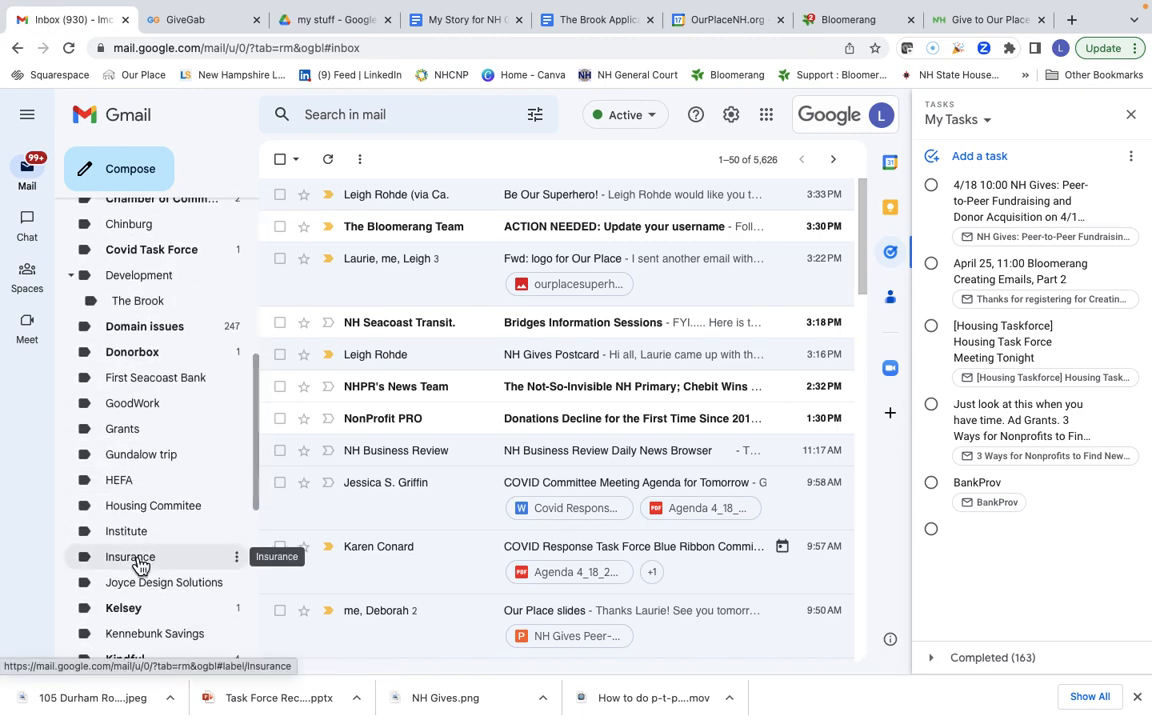
scroll(140, 566, down, 2)
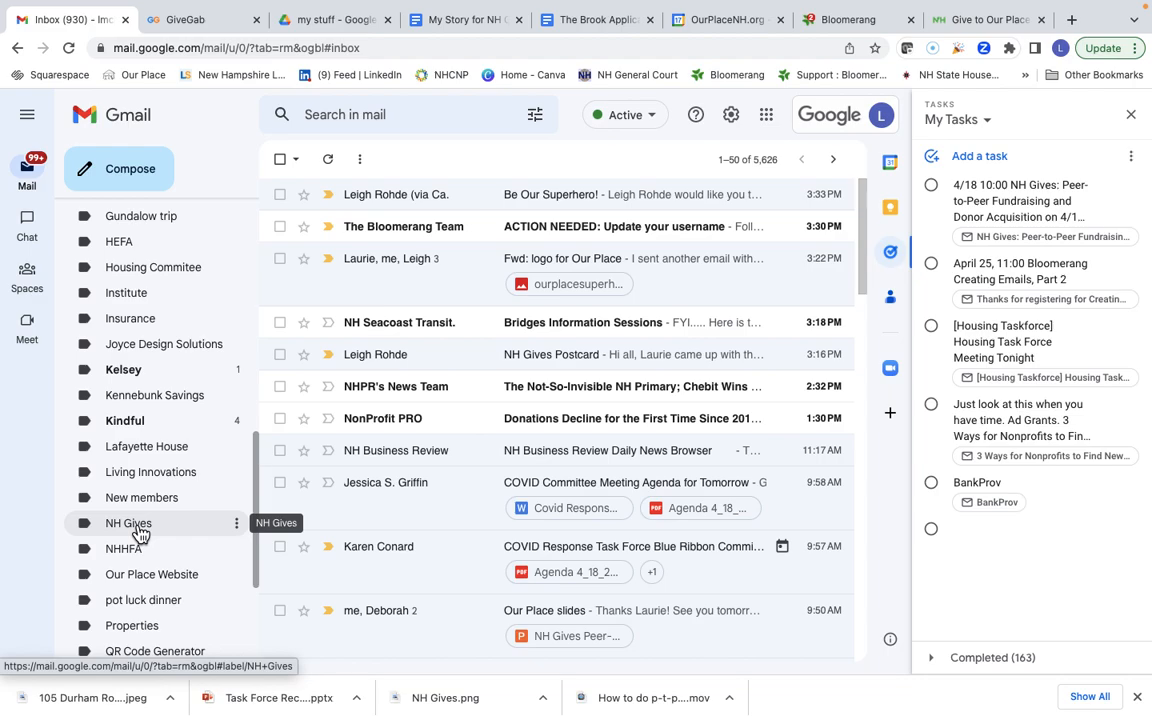
click(138, 528)
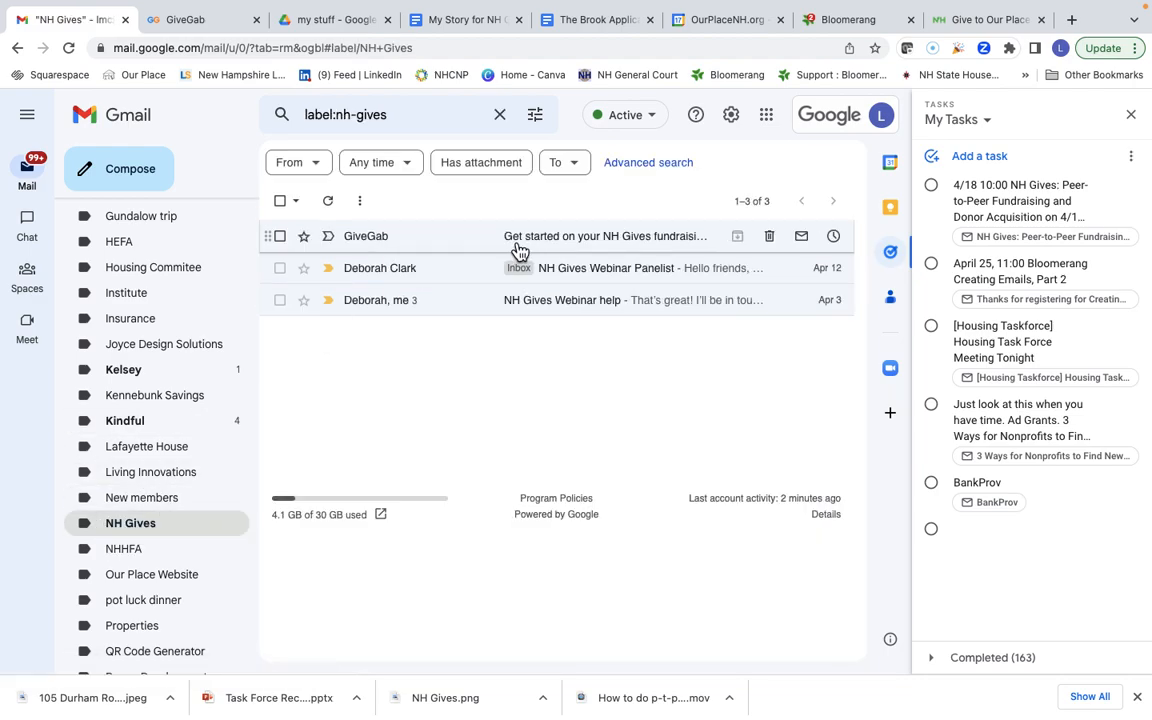
click(515, 245)
scroll(735, 455, down, 3)
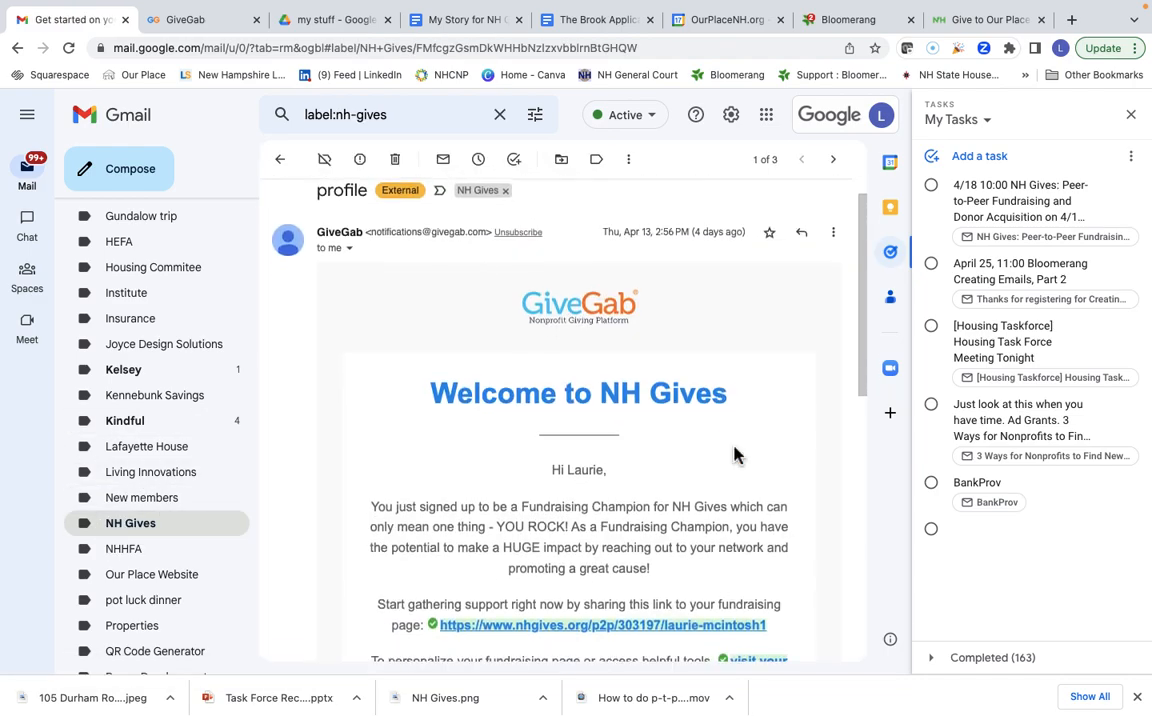
scroll(735, 455, down, 3)
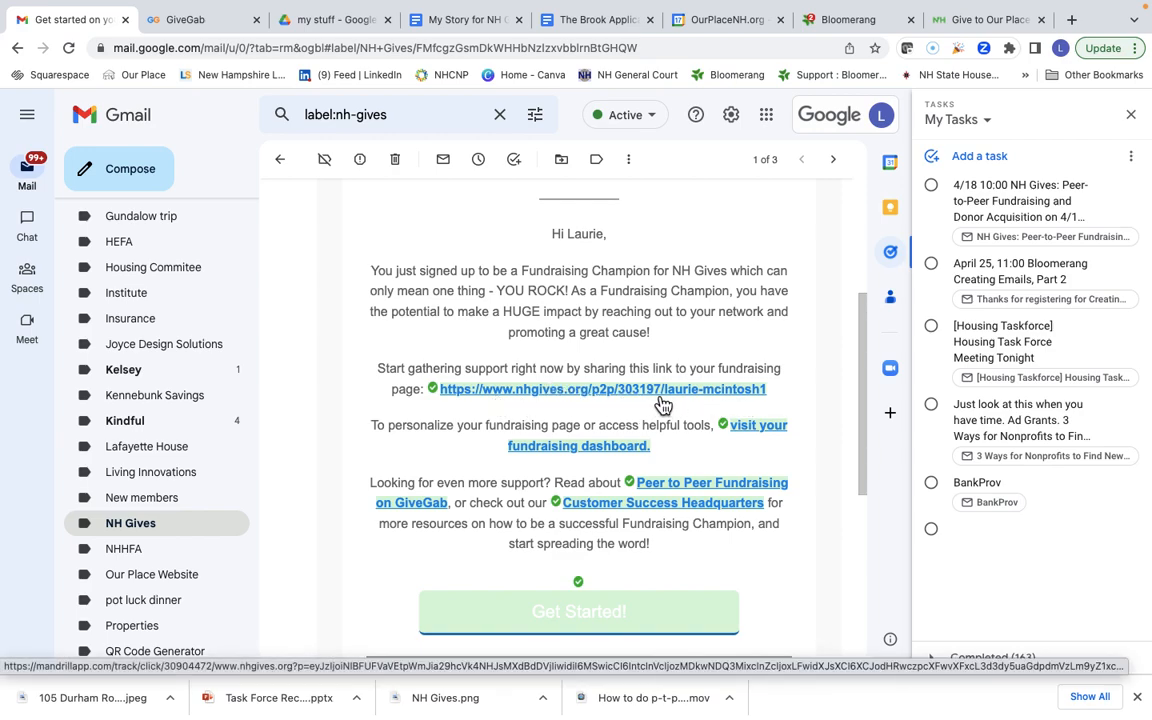
mouse_move(772, 450)
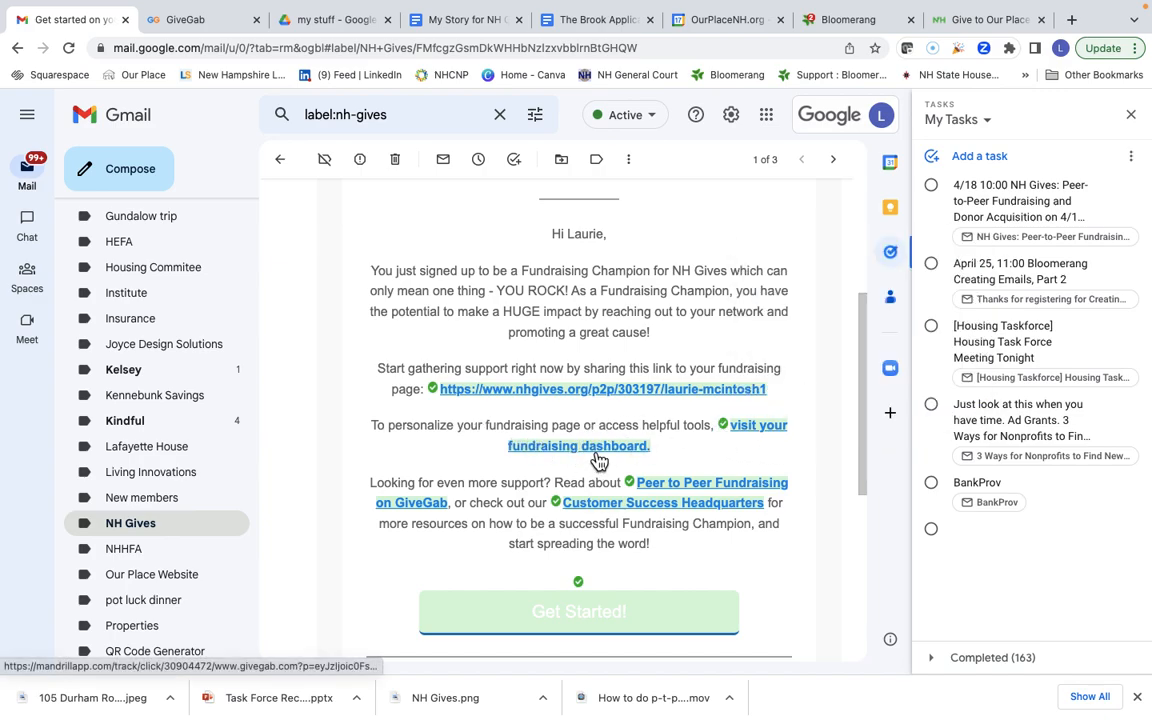
mouse_move(678, 512)
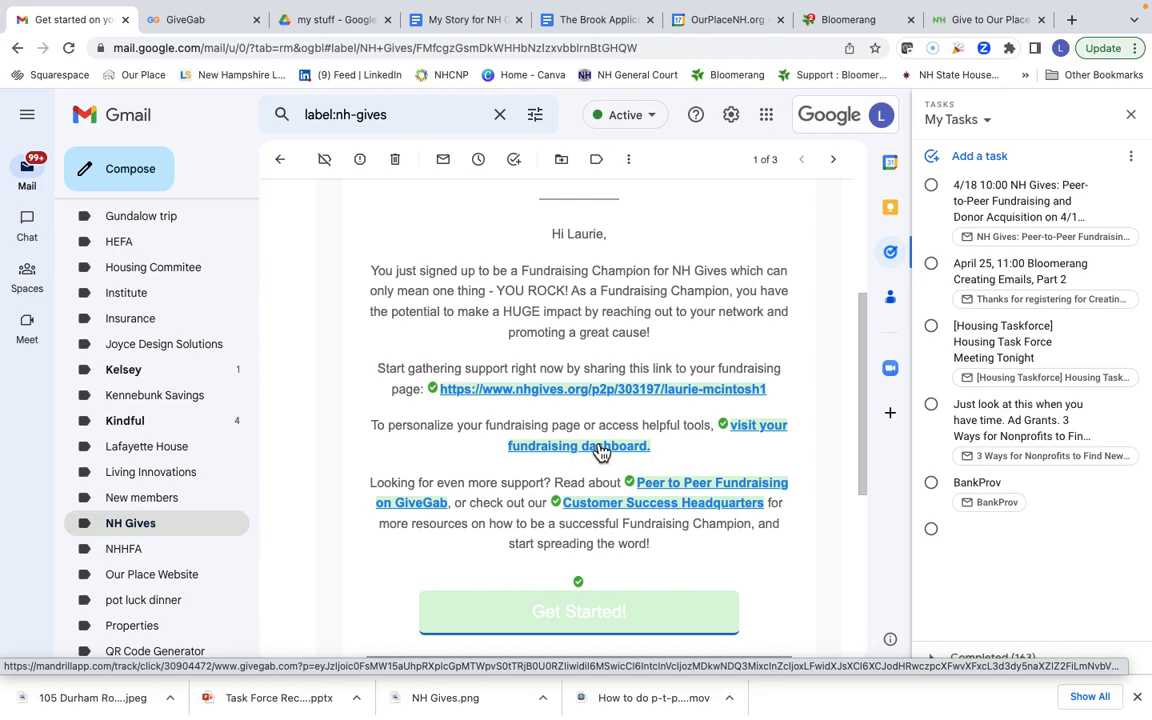
Step: Switch to the Google Docs document "My Story for NH Gives 2023" and look over the prepared fundraising text
click(462, 22)
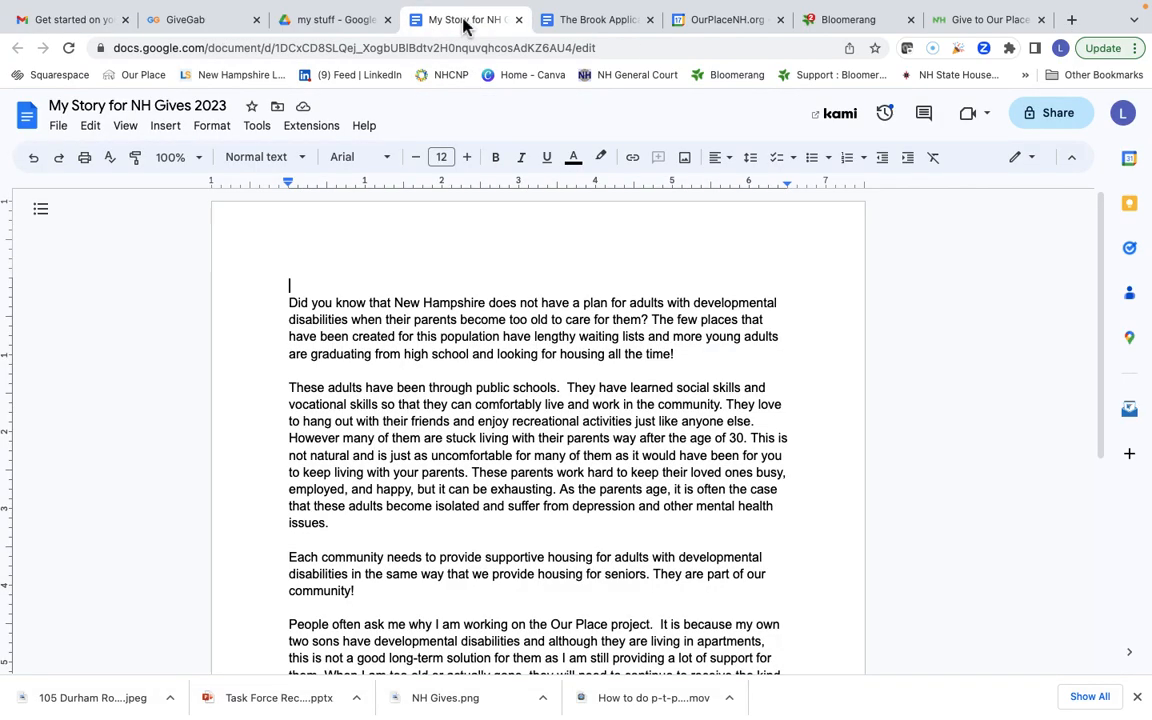
scroll(504, 427, down, 2)
scroll(504, 427, up, 2)
scroll(504, 427, down, 3)
scroll(504, 427, up, 3)
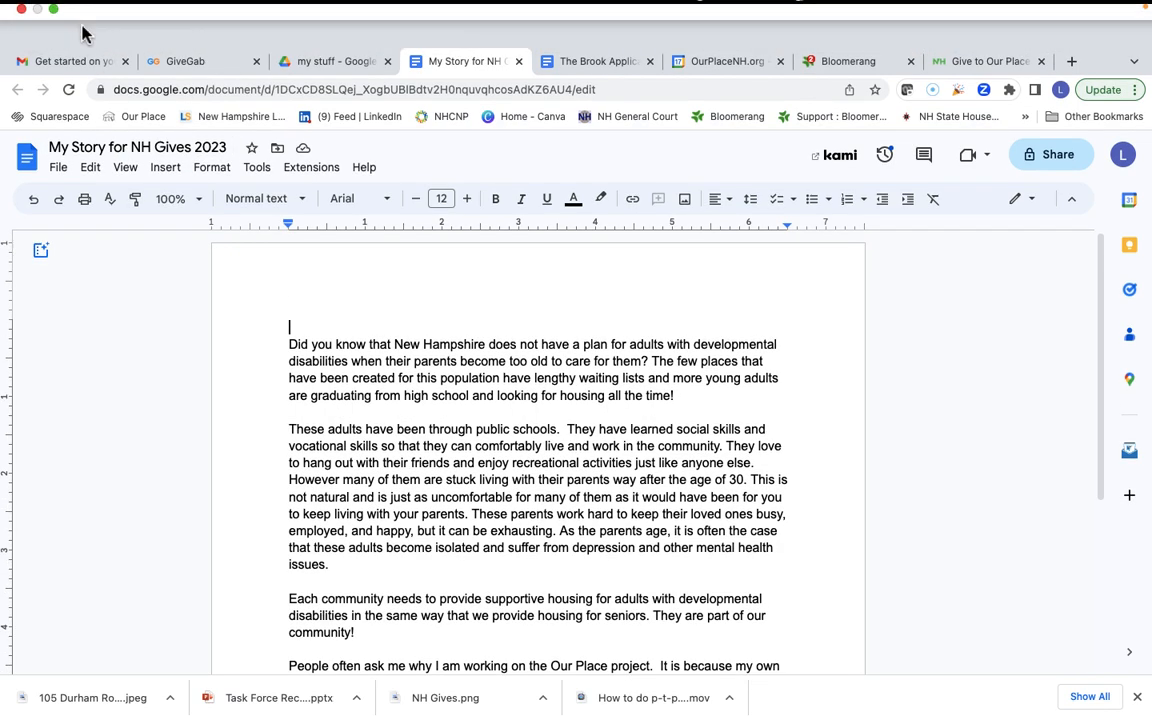
Step: Return to the GiveGab welcome email in Gmail and follow its link to the fundraising dashboard
click(82, 58)
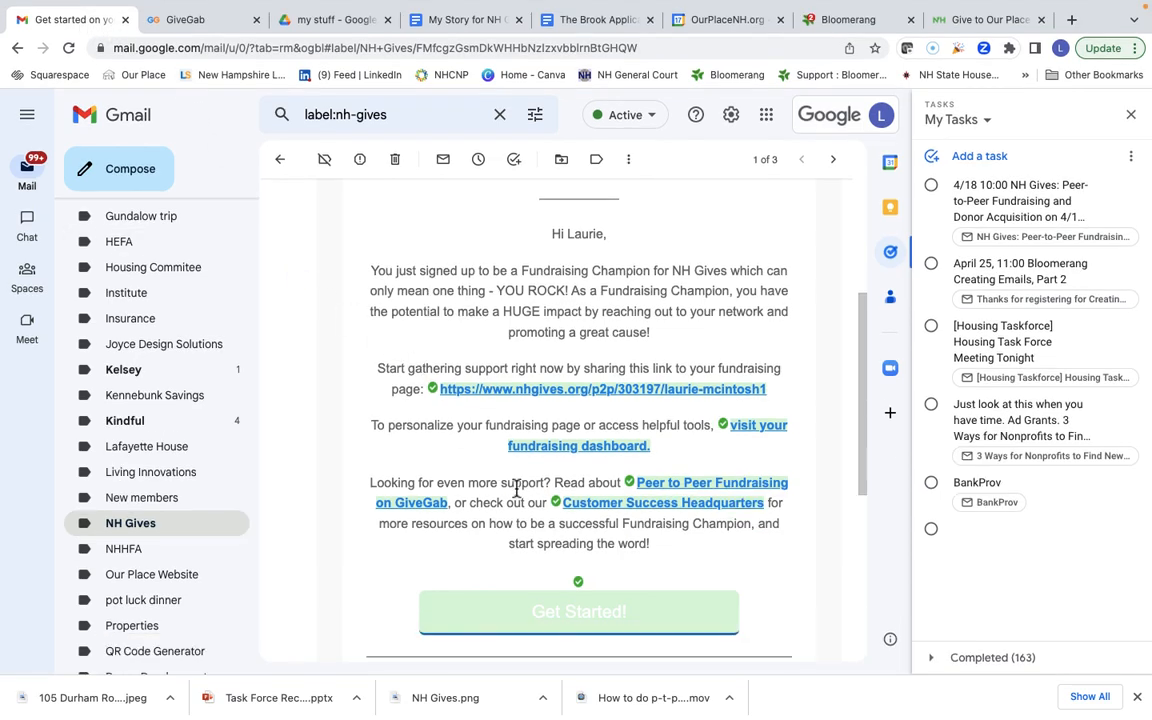
mouse_move(592, 504)
click(585, 456)
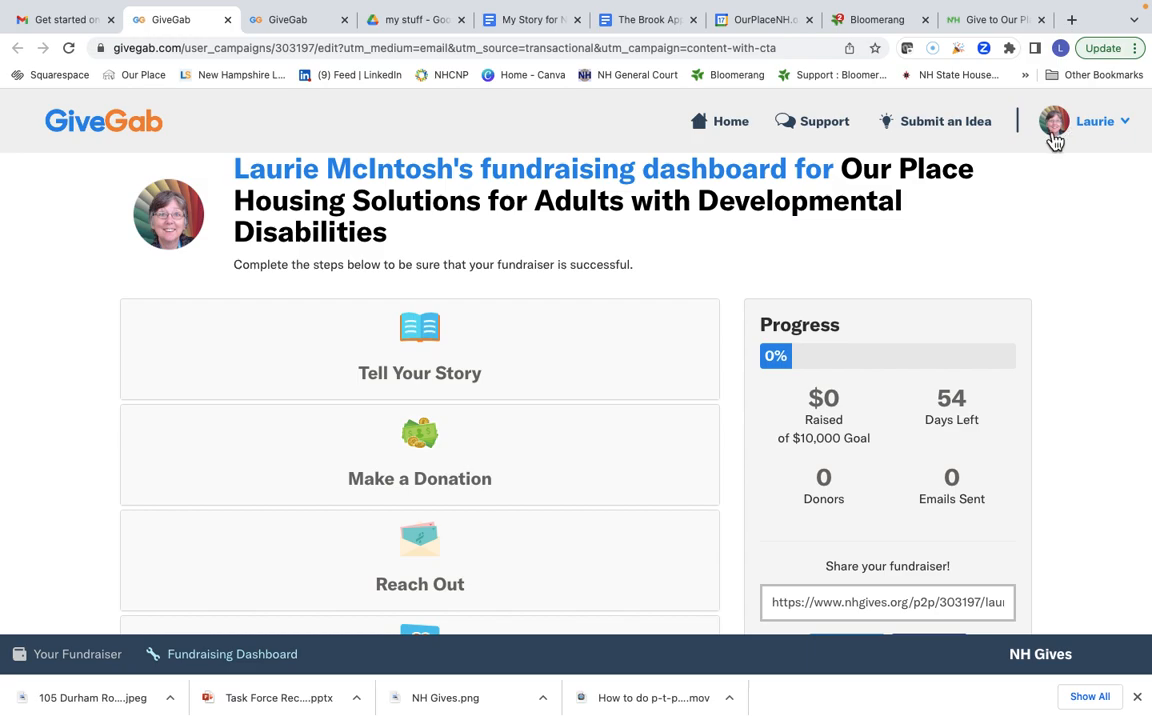
Step: Expand the Tell Your Story section and enter the family's name as the Fundraiser Display Name
scroll(610, 346, down, 2)
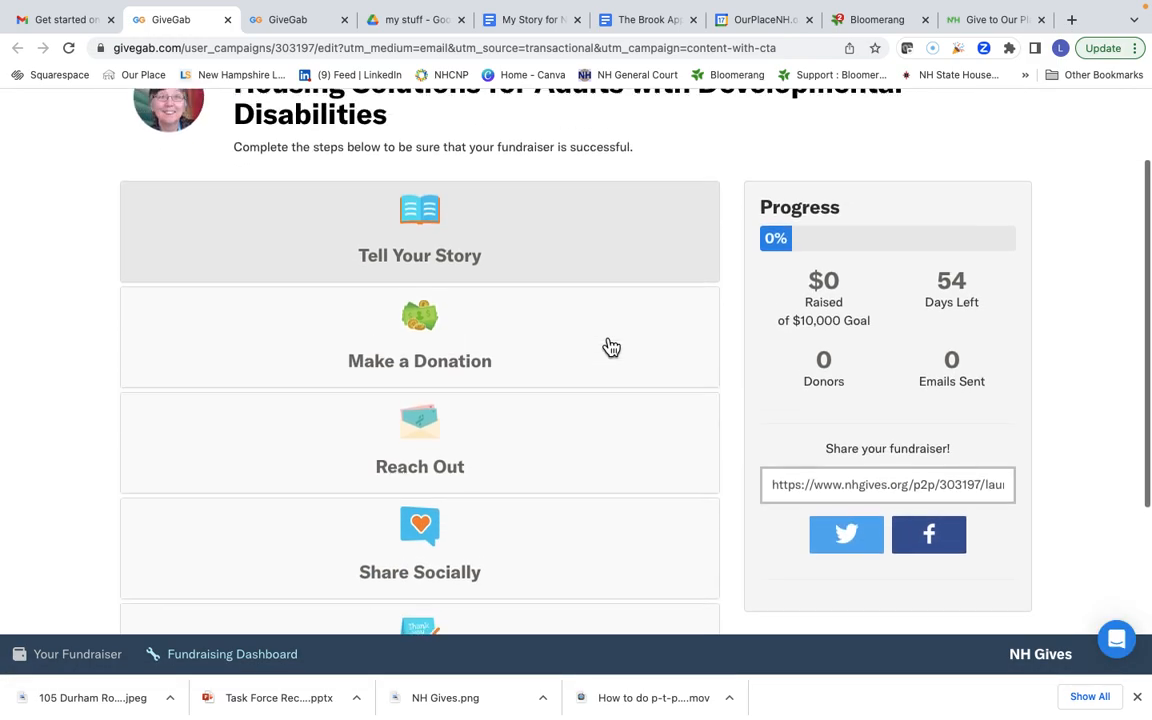
click(430, 284)
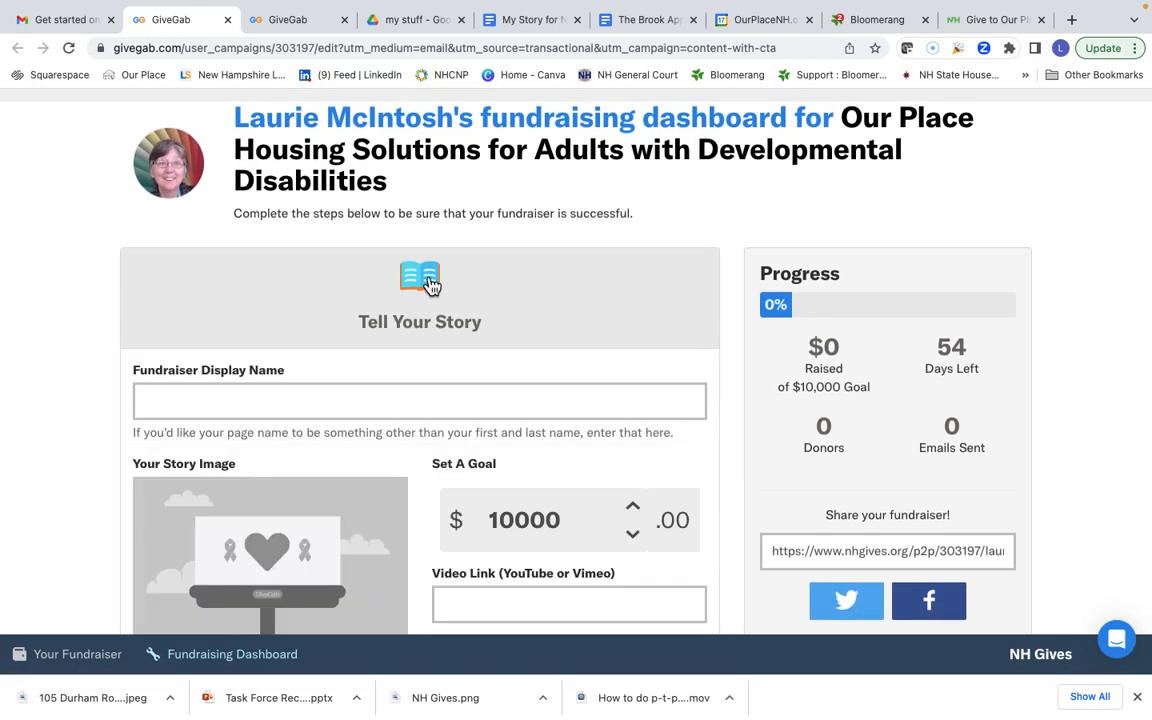
click(317, 405)
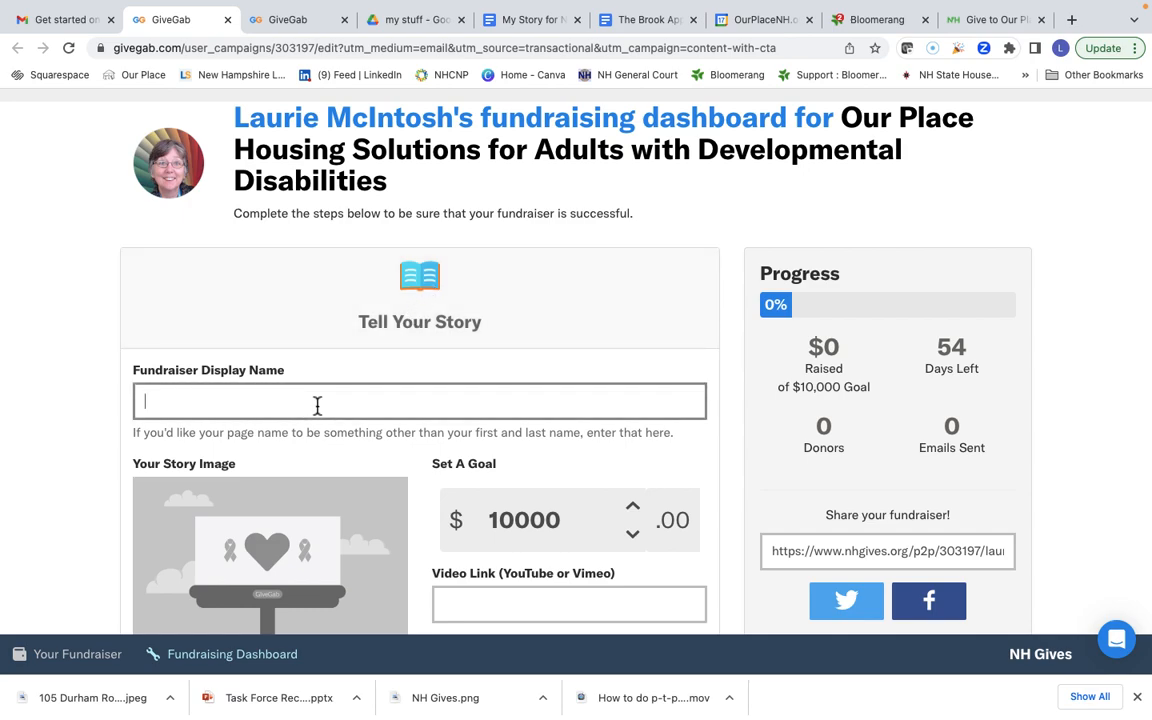
text(McIntosh Family)
Step: Upload IMG_4602_Original.jpeg from the Desktop as the story image, cropped with an enlarged frame that includes the elephant and all three people
scroll(307, 506, down, 3)
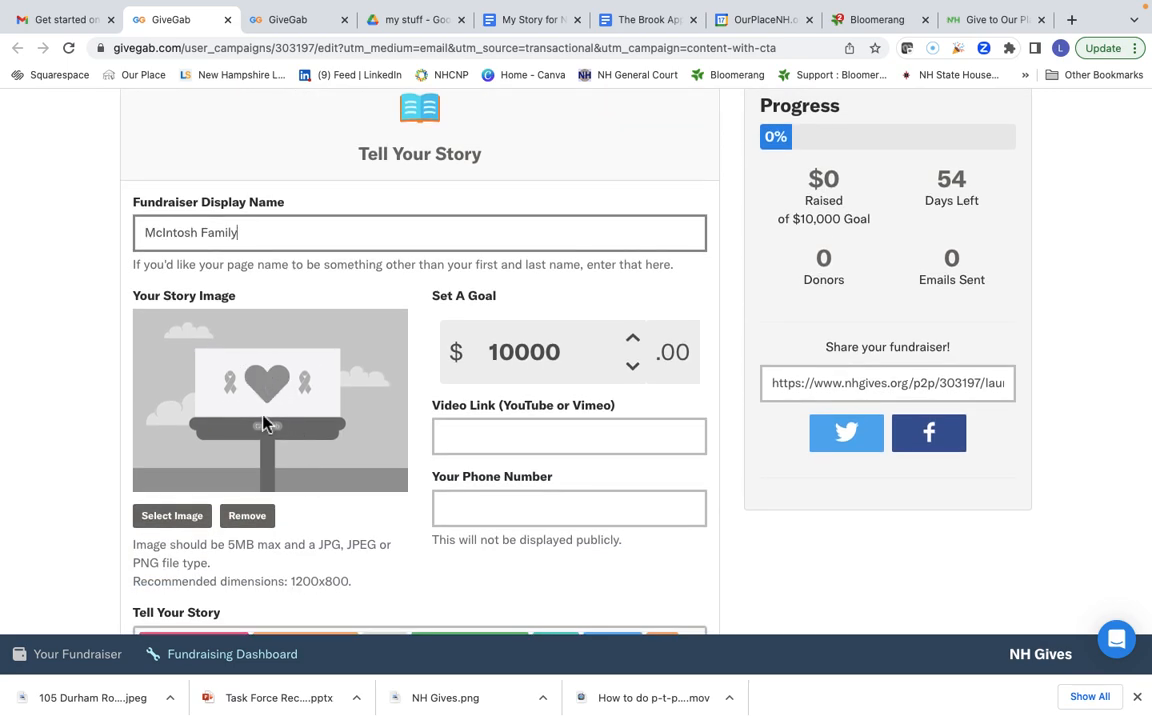
click(206, 520)
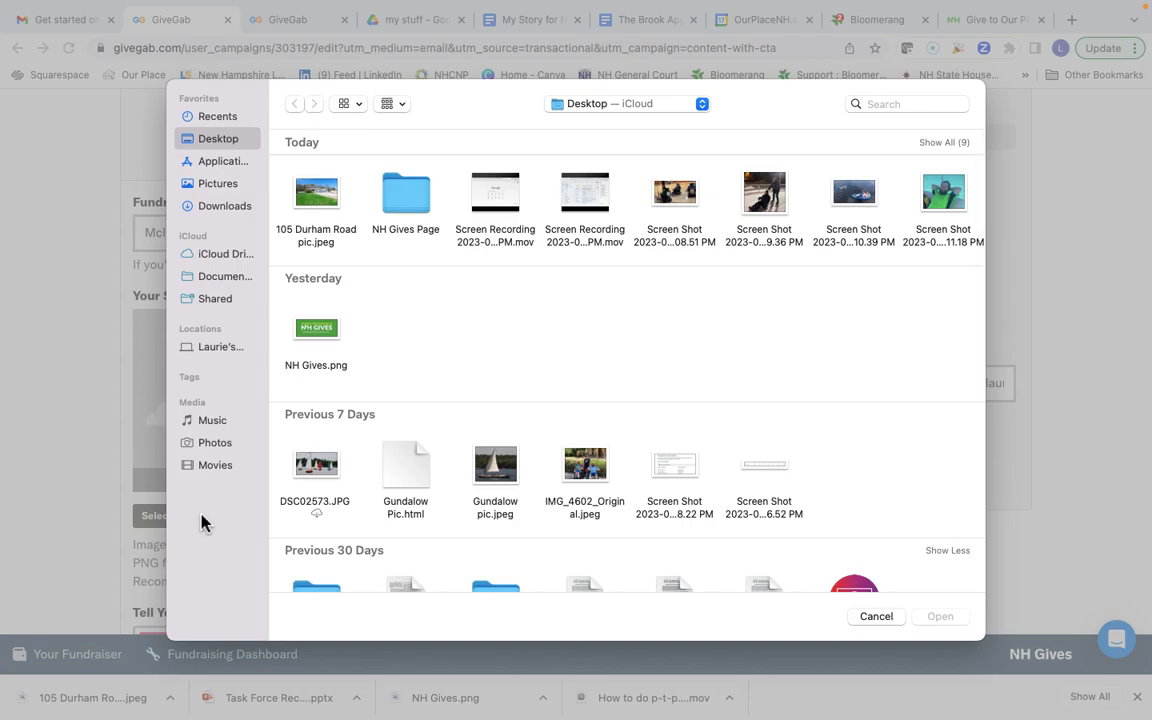
double_click(598, 477)
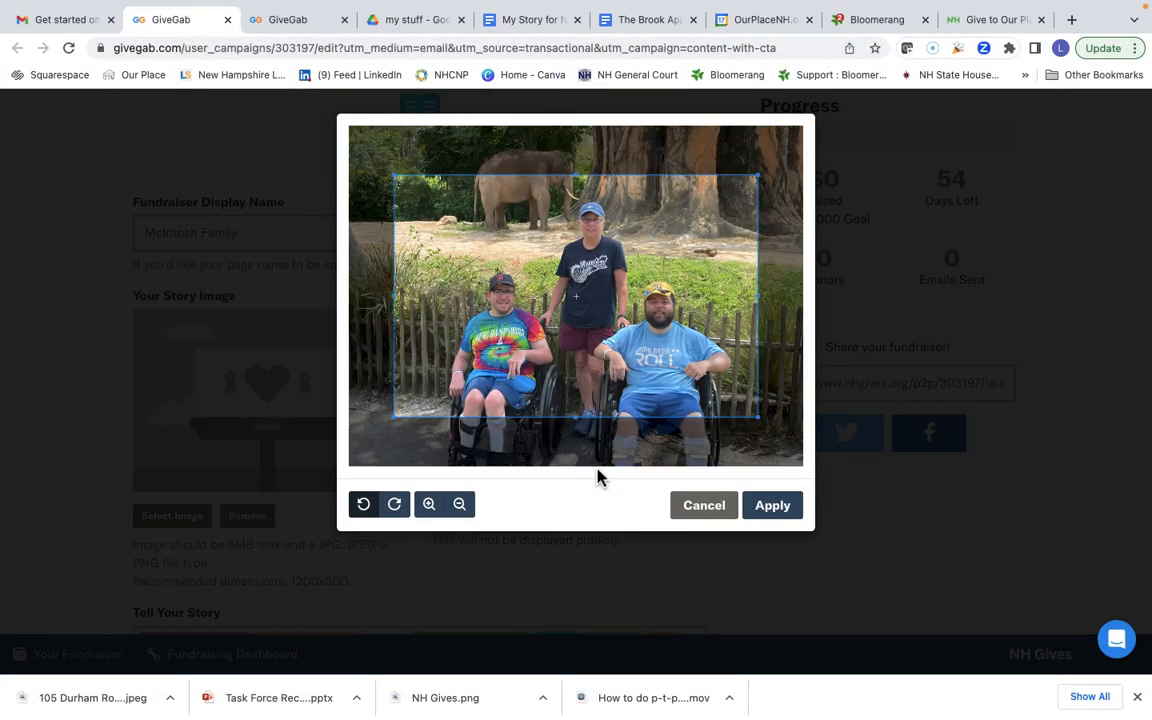
mouse_move(638, 288)
mouse_down()
mouse_move(609, 327)
mouse_move(646, 299)
mouse_up()
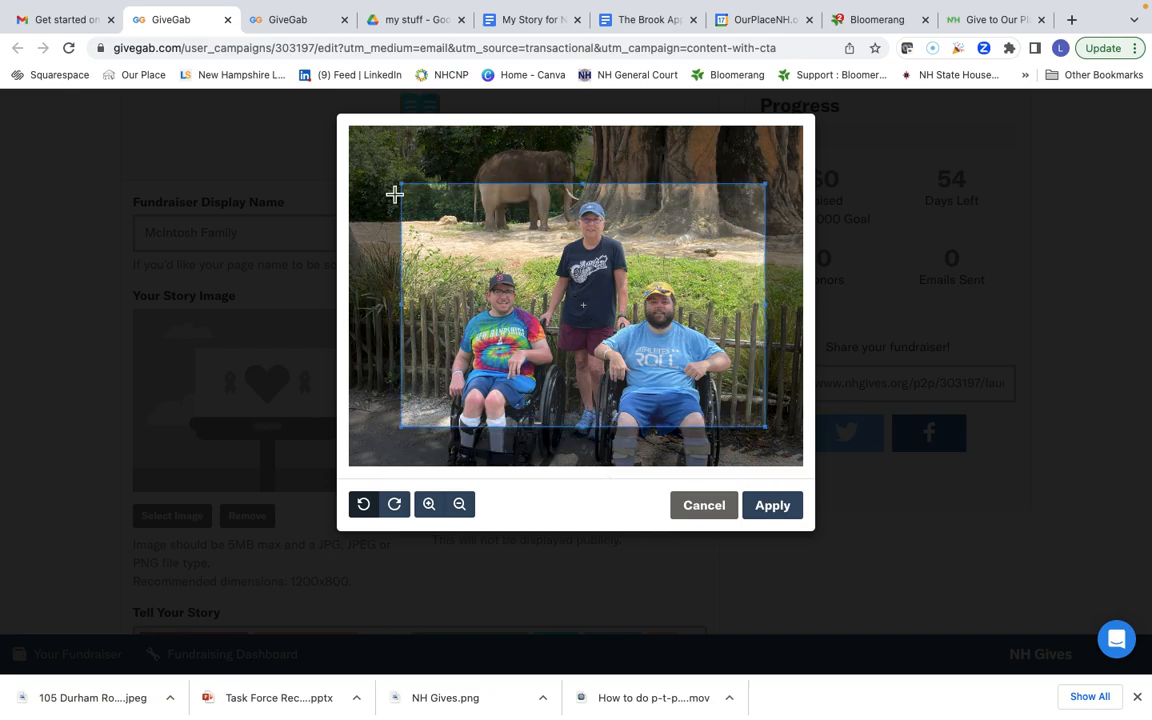
drag(401, 186, 388, 148)
drag(625, 342, 648, 338)
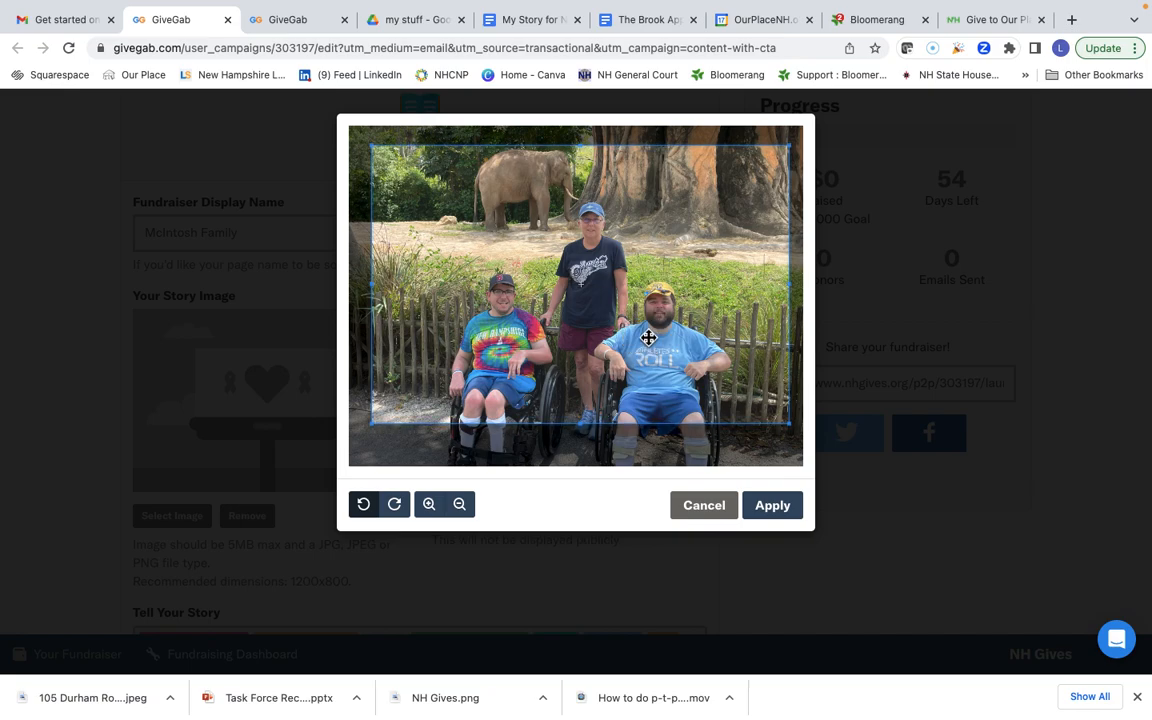
click(771, 505)
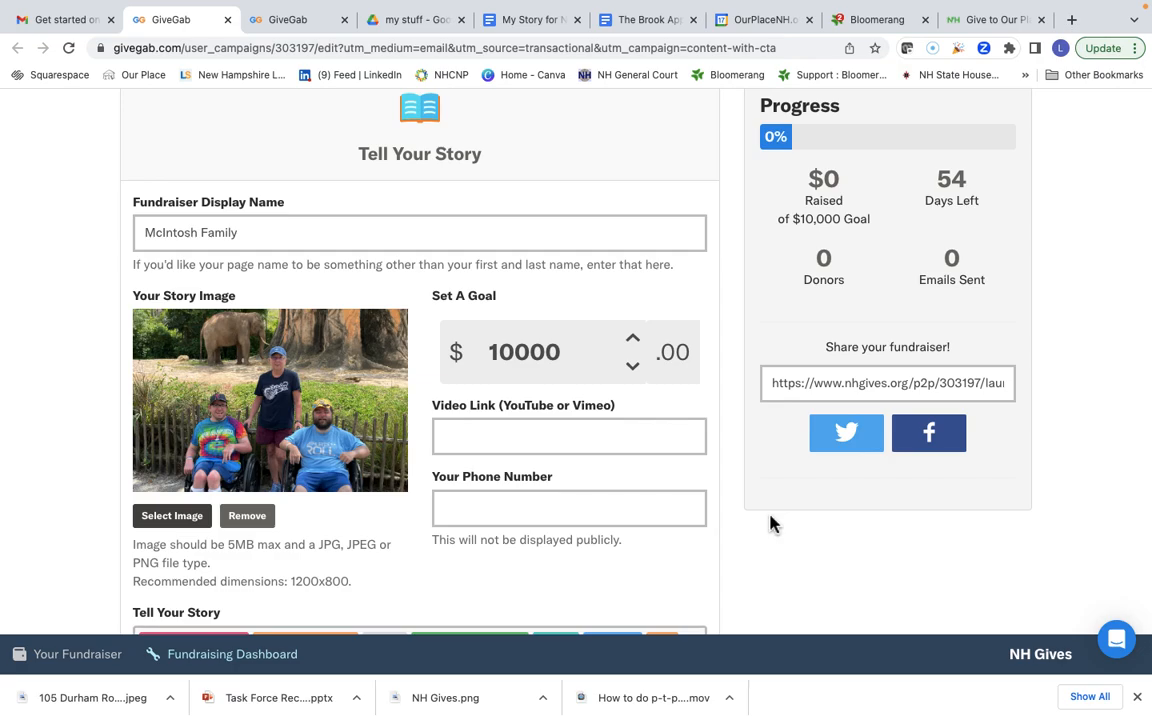
Step: Lower the fundraising goal by one increment and raise it back to $10000
click(634, 368)
click(634, 340)
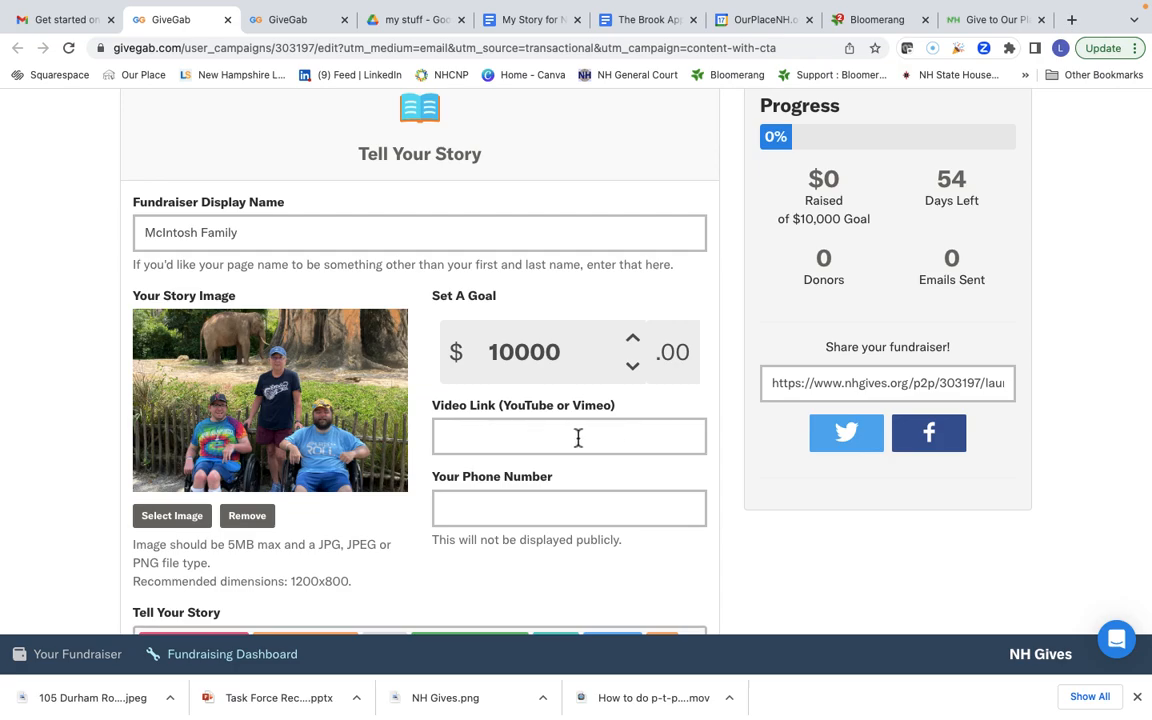
Step: Fill in the fundraiser's phone number with the saved autofill entry
click(520, 515)
click(548, 552)
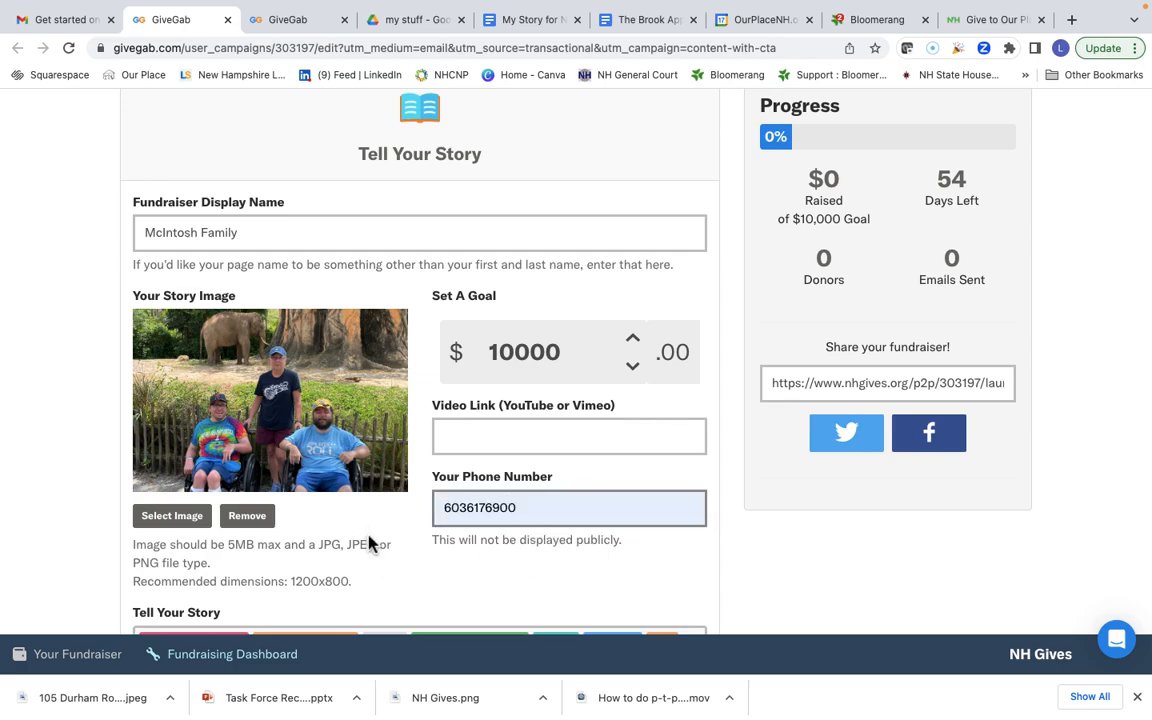
Step: Copy the entire story text from the My Story for NH Gives 2023 document in Google Docs
scroll(369, 543, down, 5)
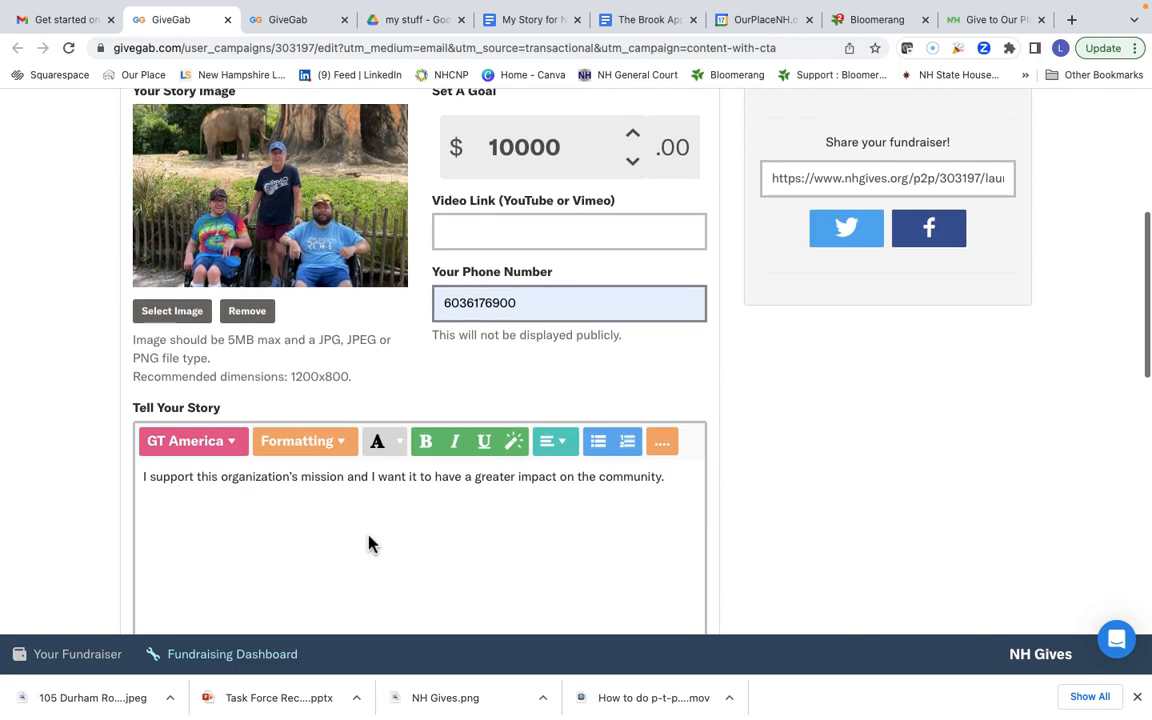
scroll(371, 543, down, 2)
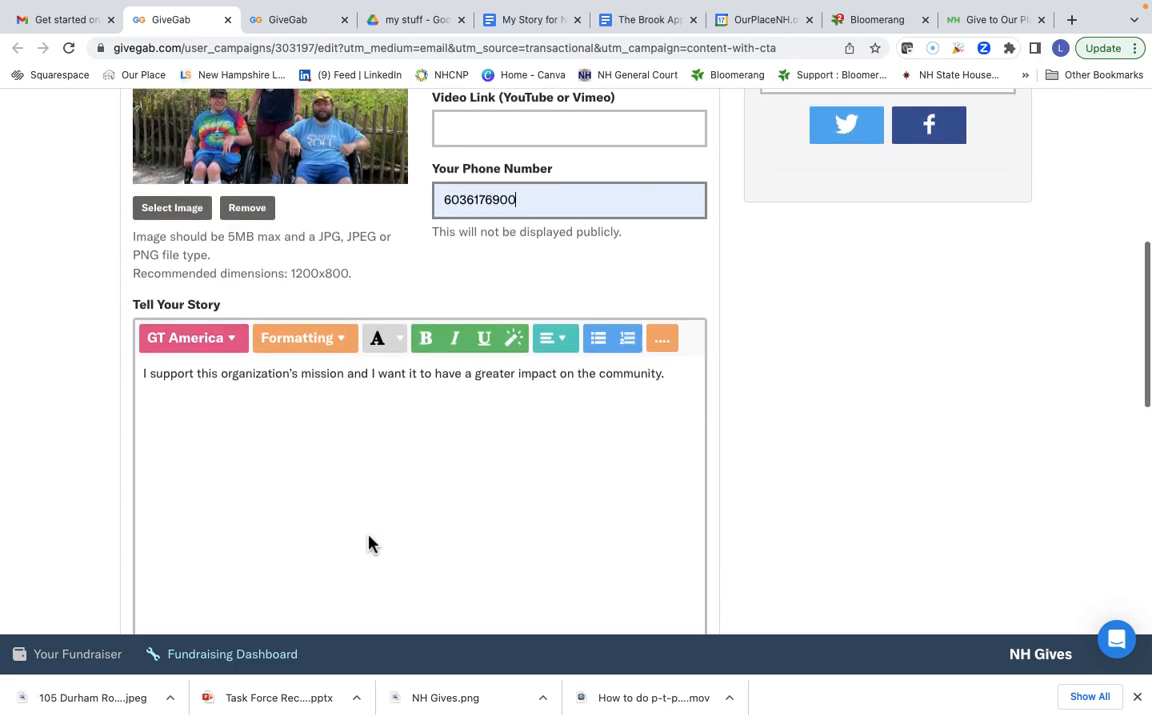
click(198, 398)
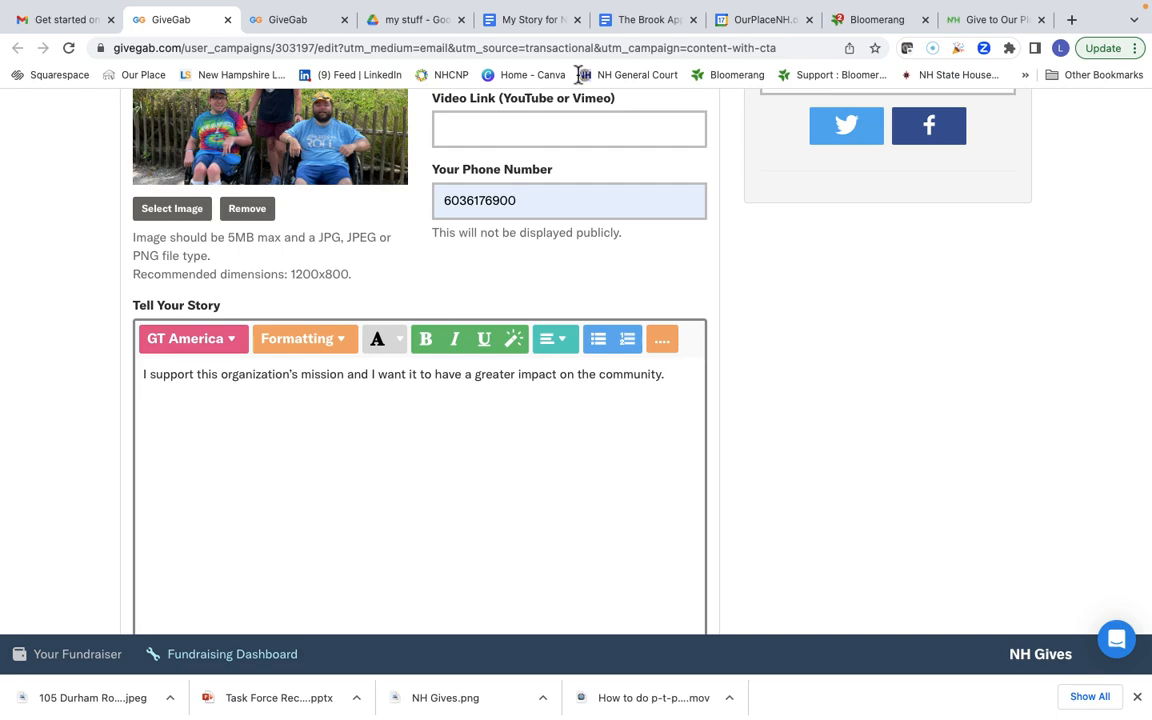
click(541, 24)
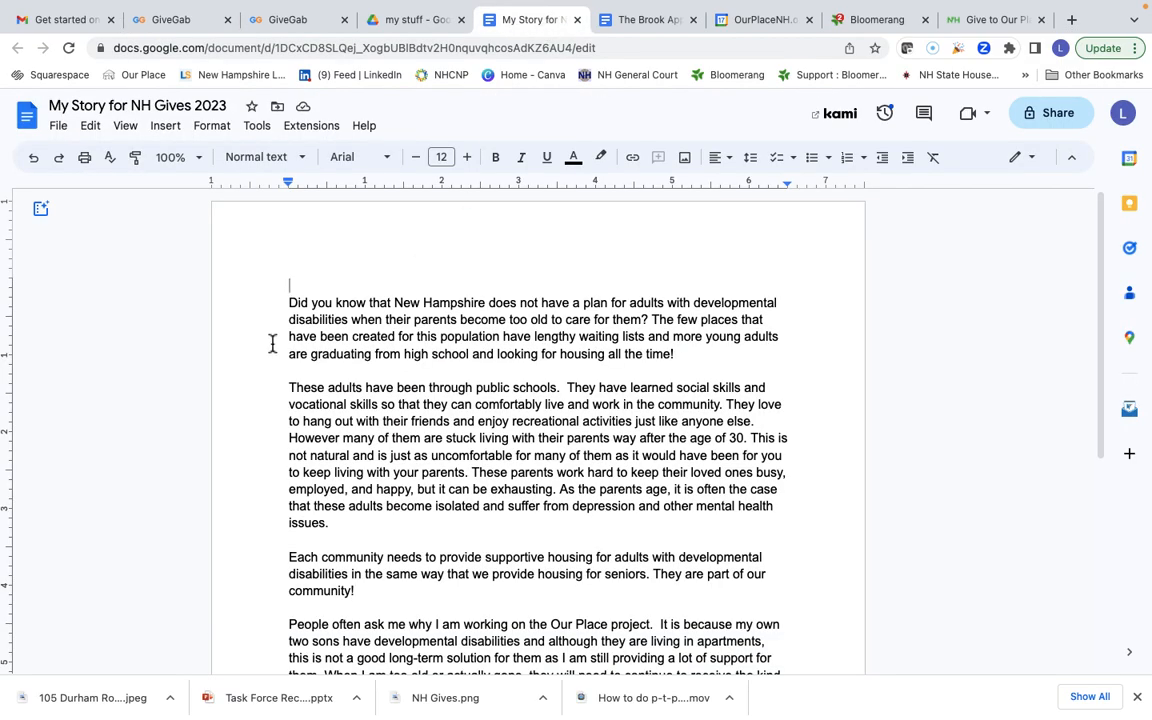
drag(259, 310, 684, 598)
right_click(425, 418)
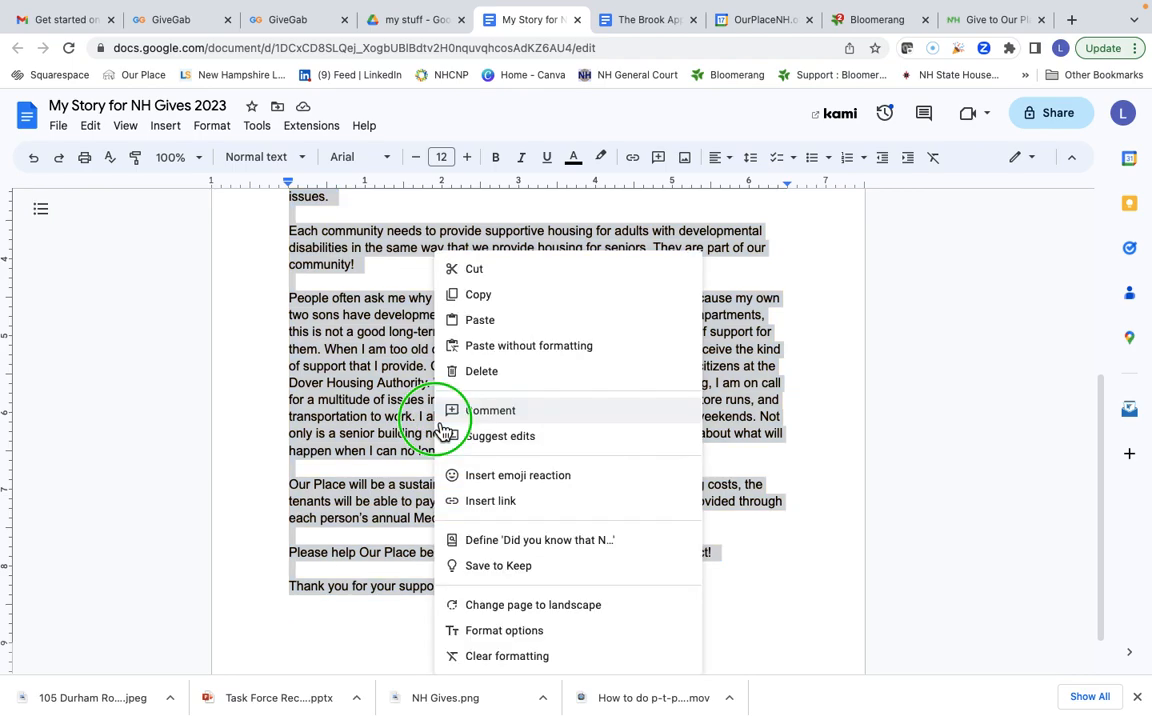
click(494, 299)
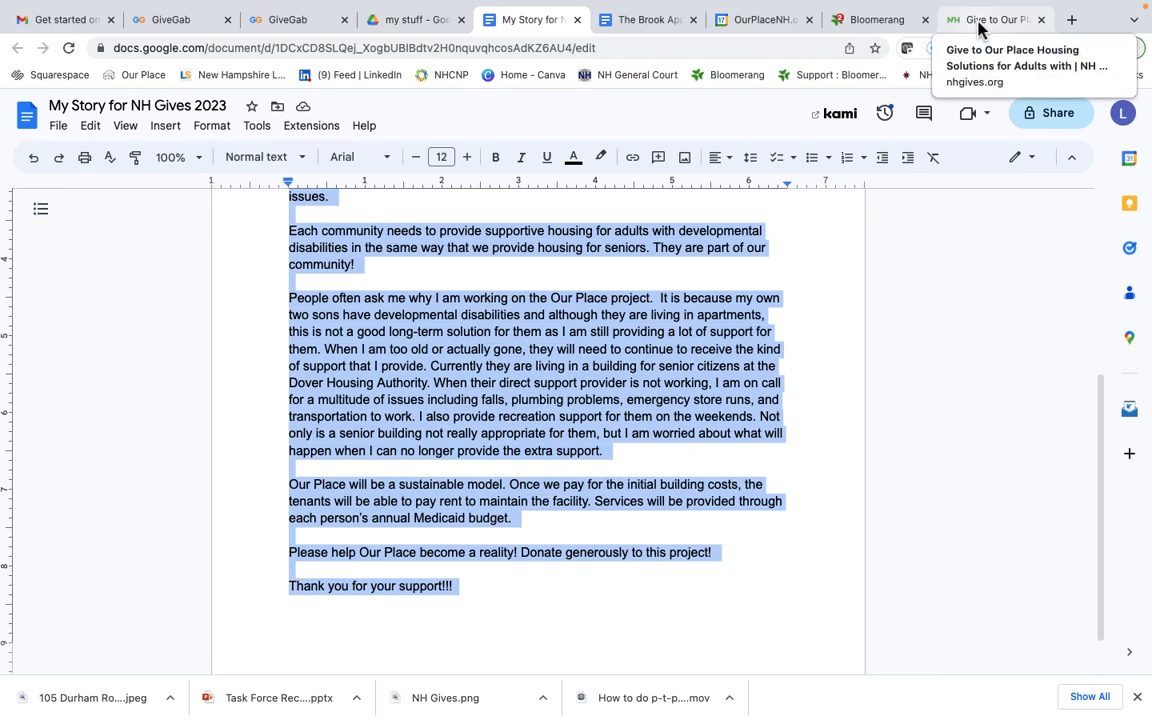
Step: Return to the GiveGab fundraiser form and paste the copied story into the Tell Your Story editor after the default sentence
click(283, 21)
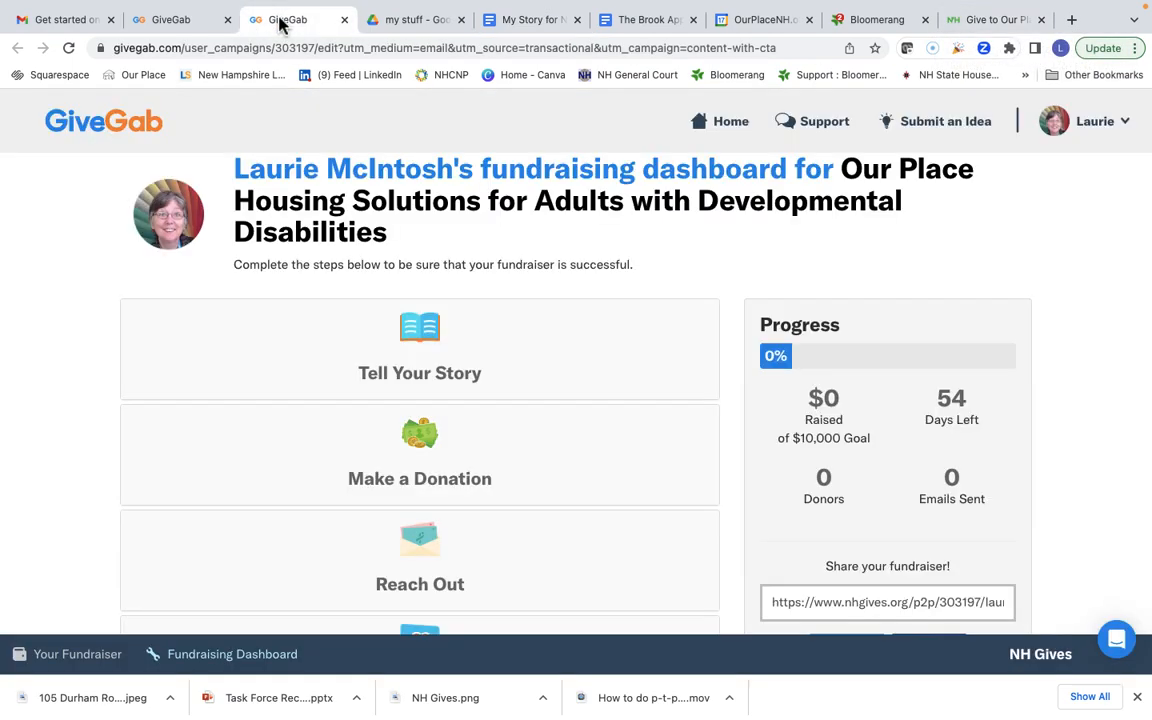
click(184, 19)
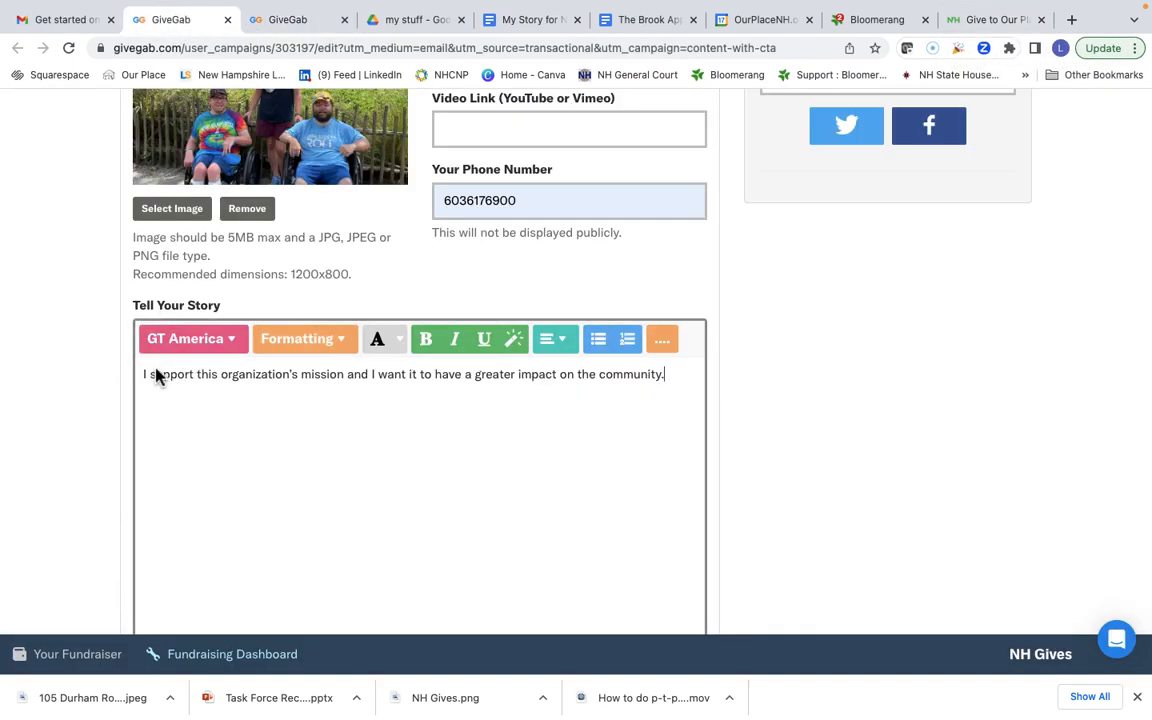
scroll(156, 375, up, 1)
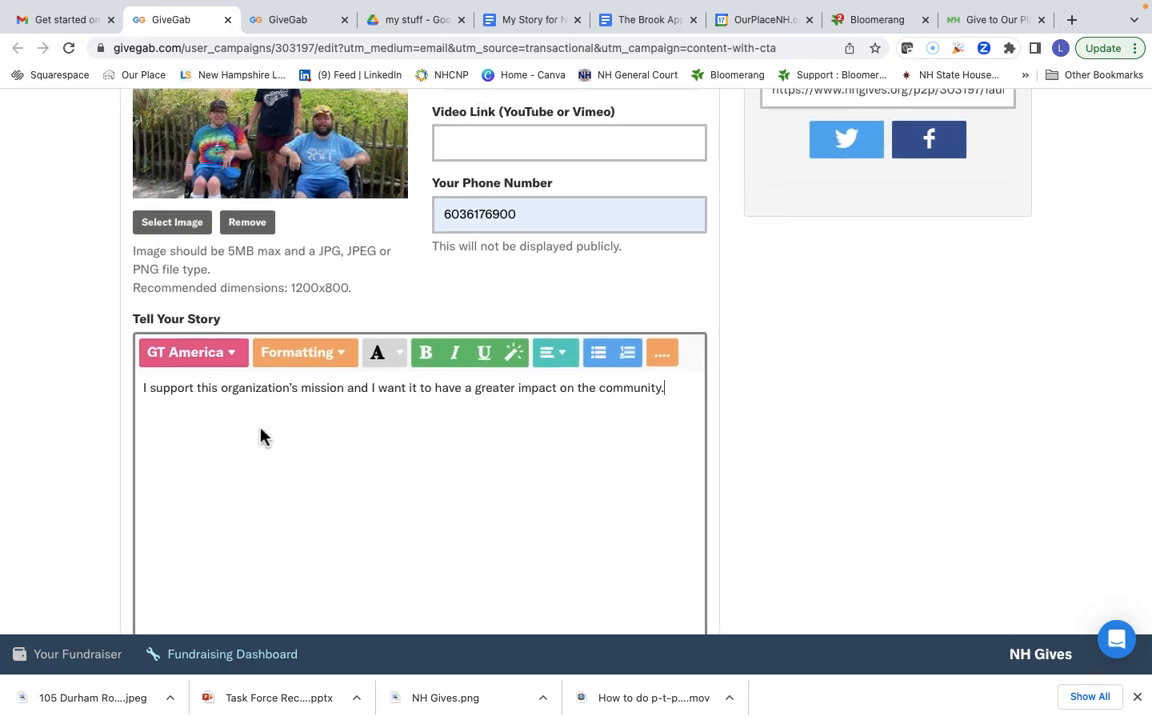
right_click(261, 435)
click(294, 542)
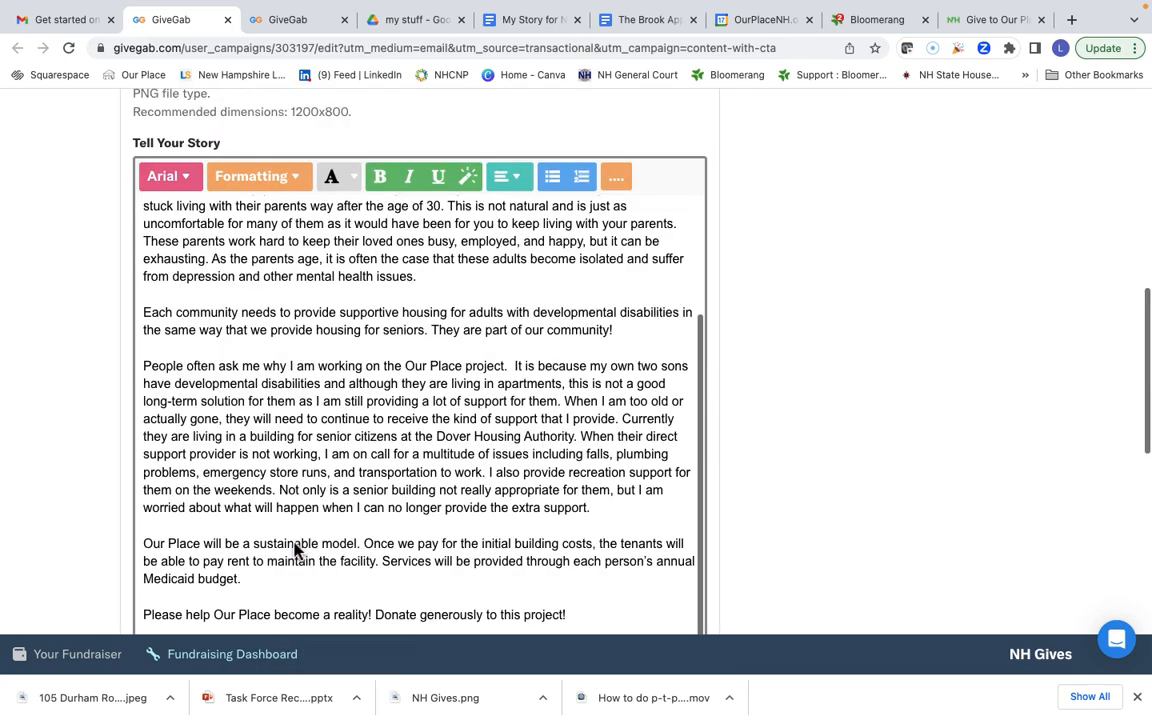
Step: Delete the default sentence "I support this organization's mission and I want it to have a greater impact on the community."
scroll(297, 362, up, 10)
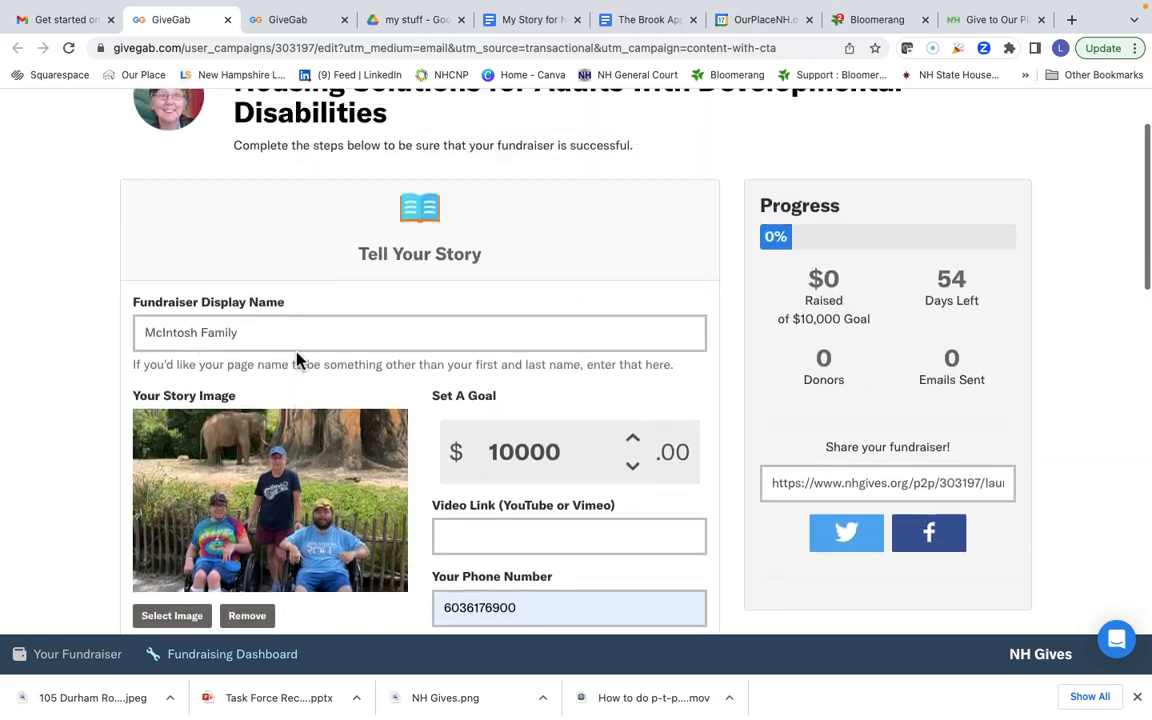
scroll(297, 362, down, 5)
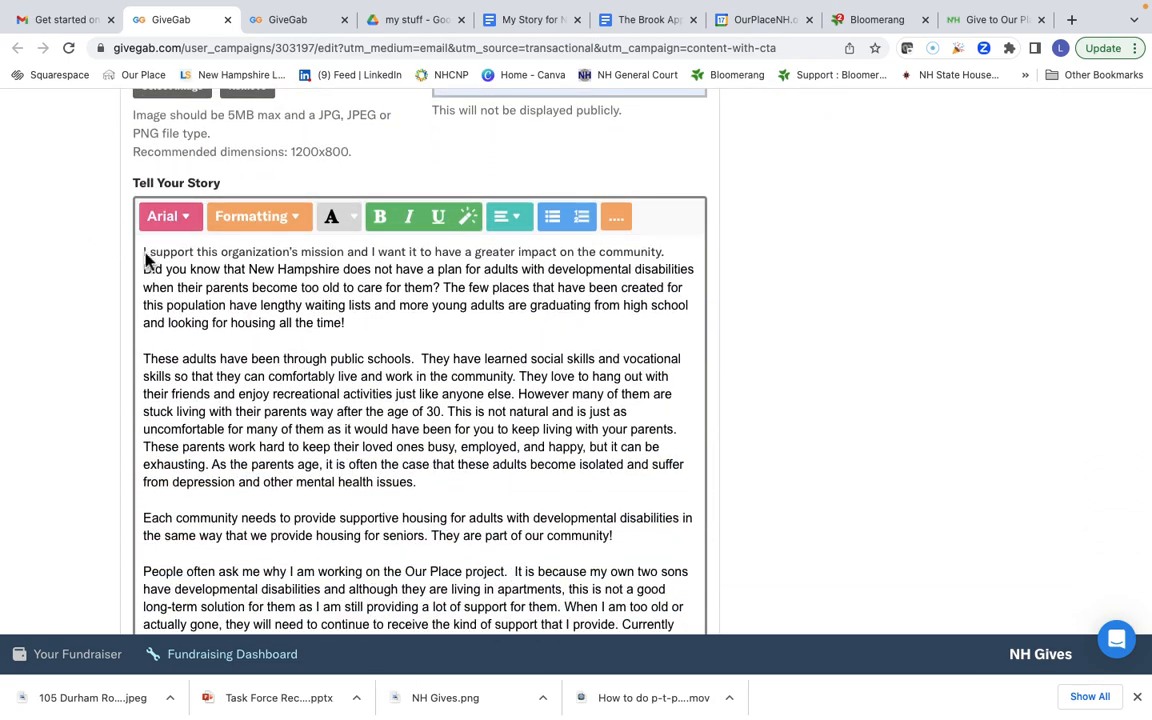
click(143, 258)
drag(145, 258, 693, 260)
key(BackSpace)
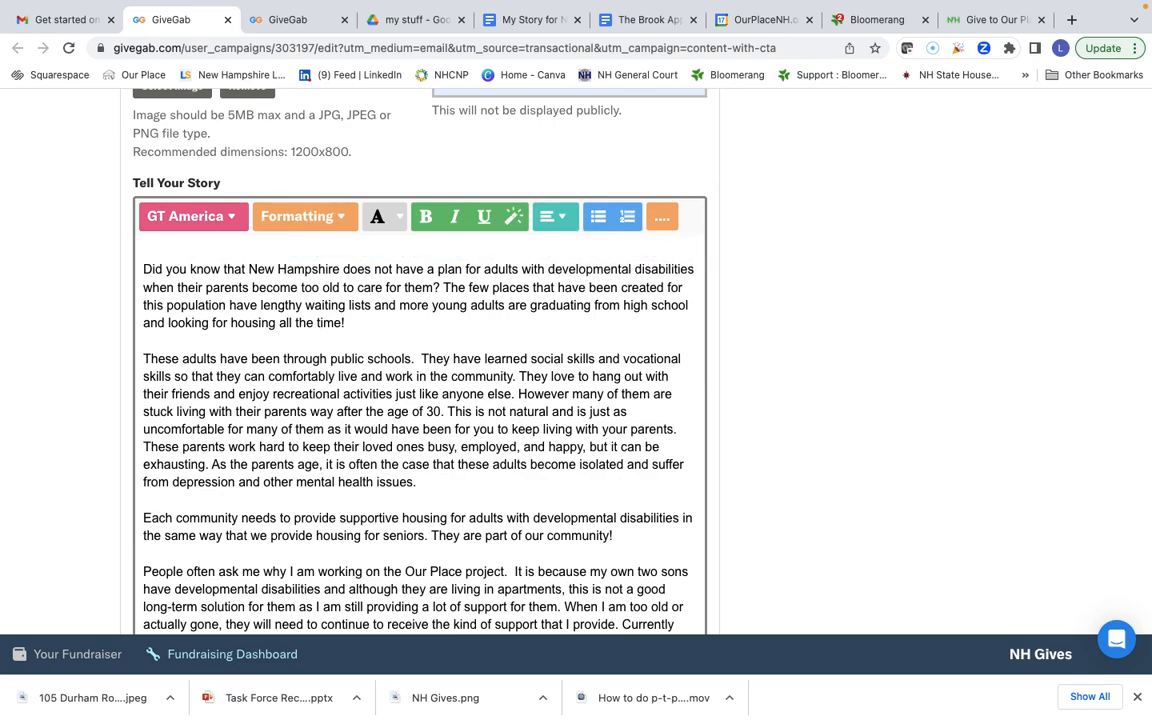
Step: Color the story's first paragraph, beginning "Did you know that New Hampshire", red
scroll(326, 505, down, 1)
scroll(326, 505, up, 1)
drag(147, 273, 378, 325)
click(355, 218)
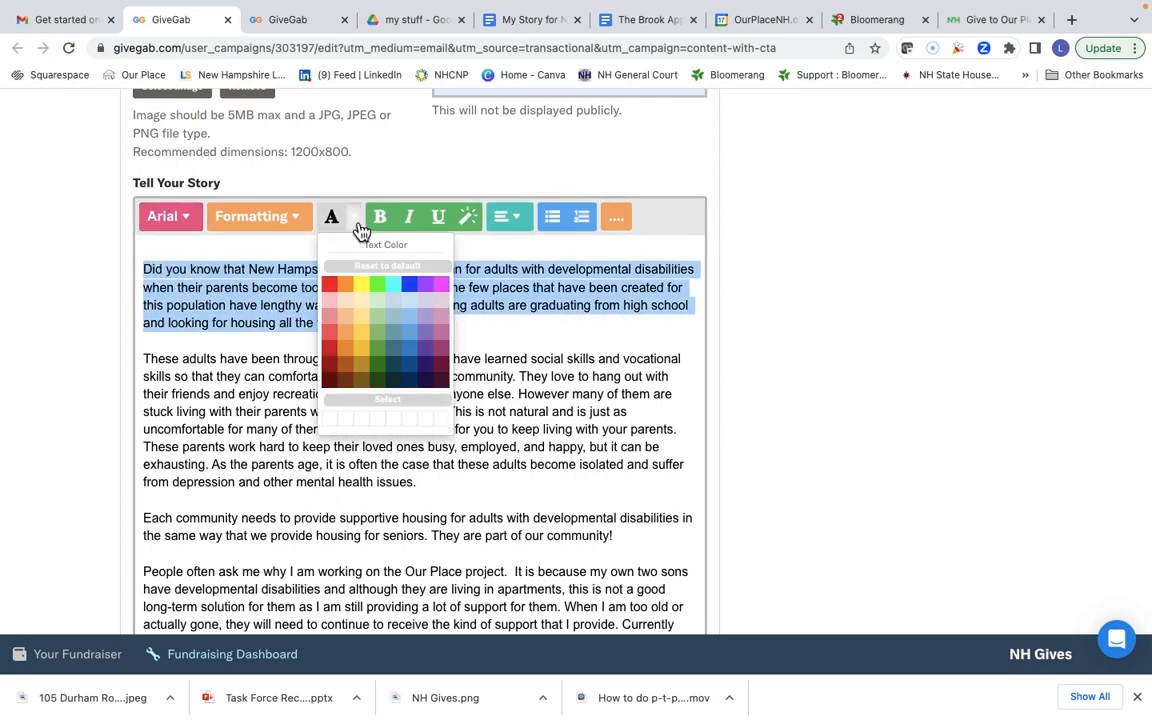
click(330, 287)
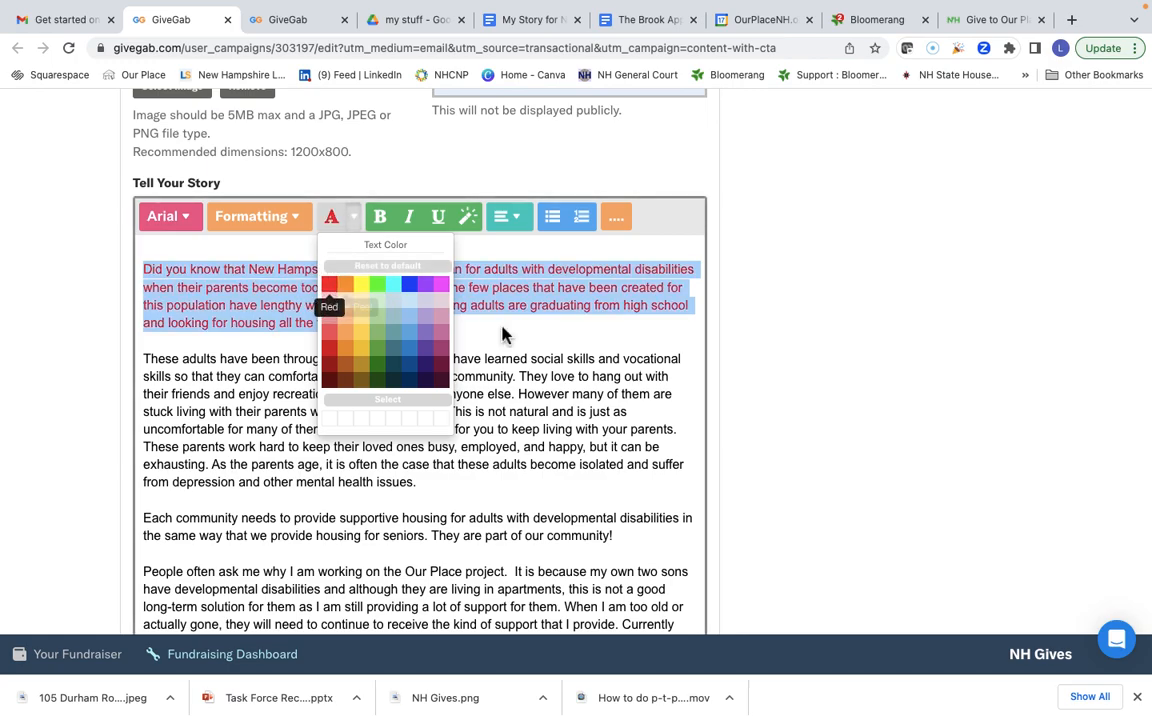
click(655, 345)
Step: Color the story's second paragraph, beginning "These adults have been through public schools", blue
scroll(413, 481, down, 1)
drag(146, 330, 486, 456)
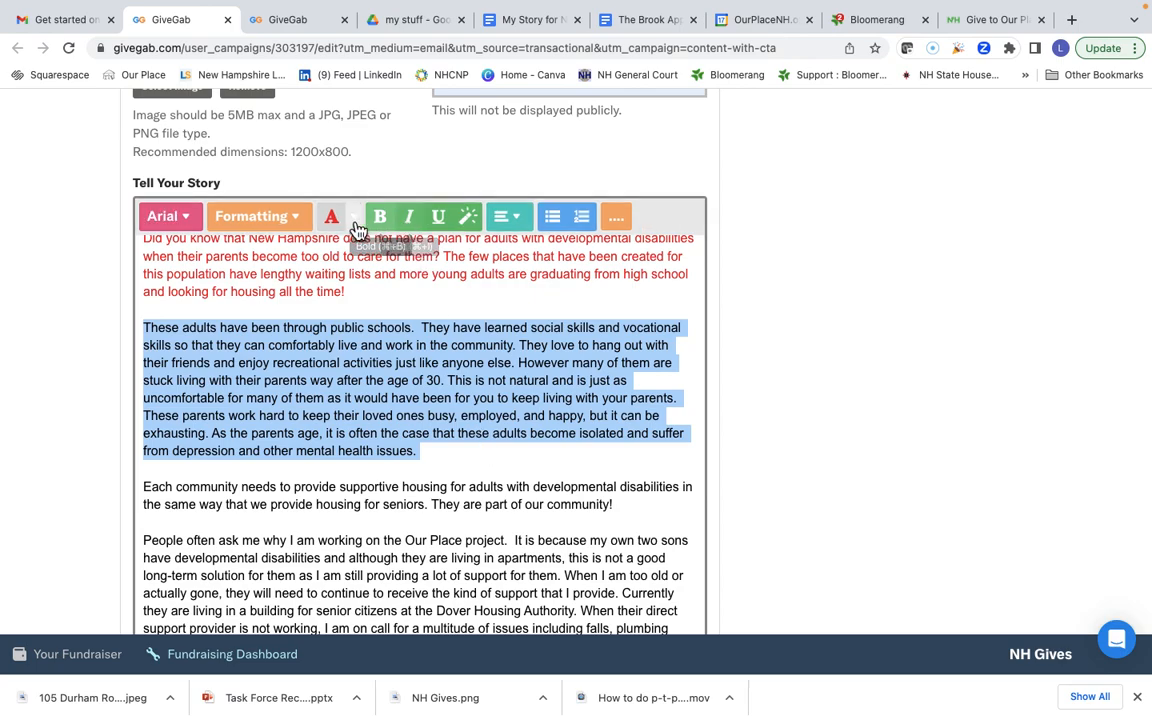
click(355, 219)
click(407, 289)
click(612, 312)
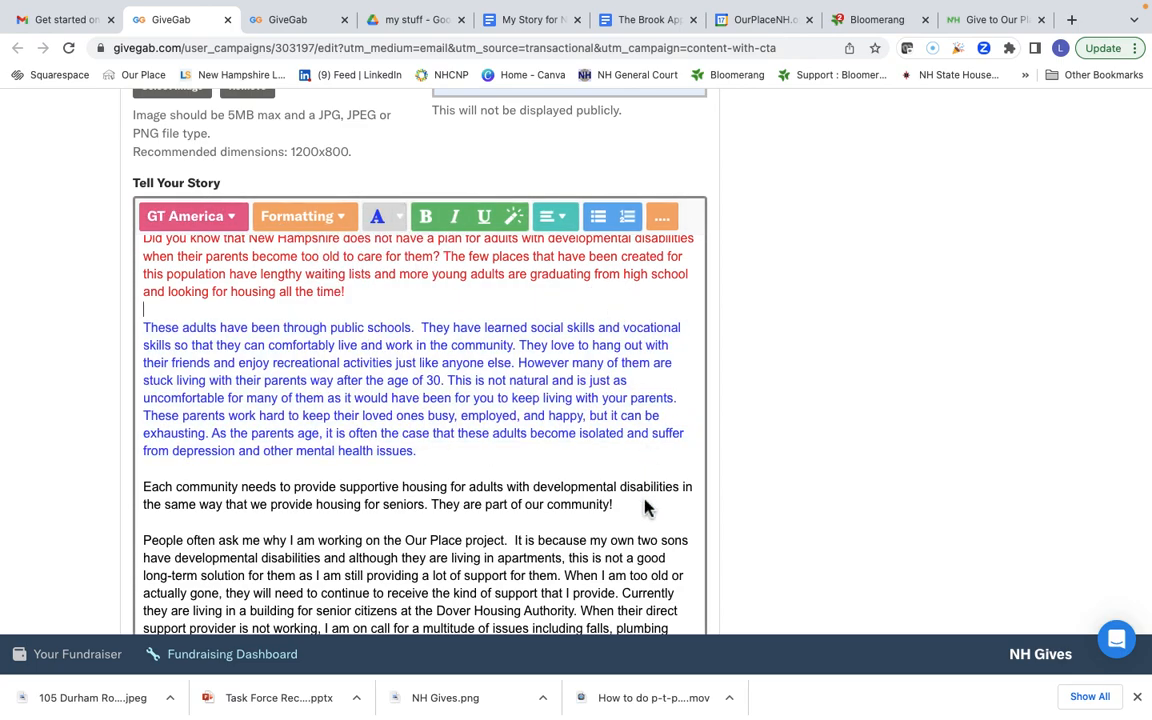
Step: Insert the Desktop screen shot ending in 11.18 PM into the story between the red and blue paragraphs
scroll(617, 463, up, 1)
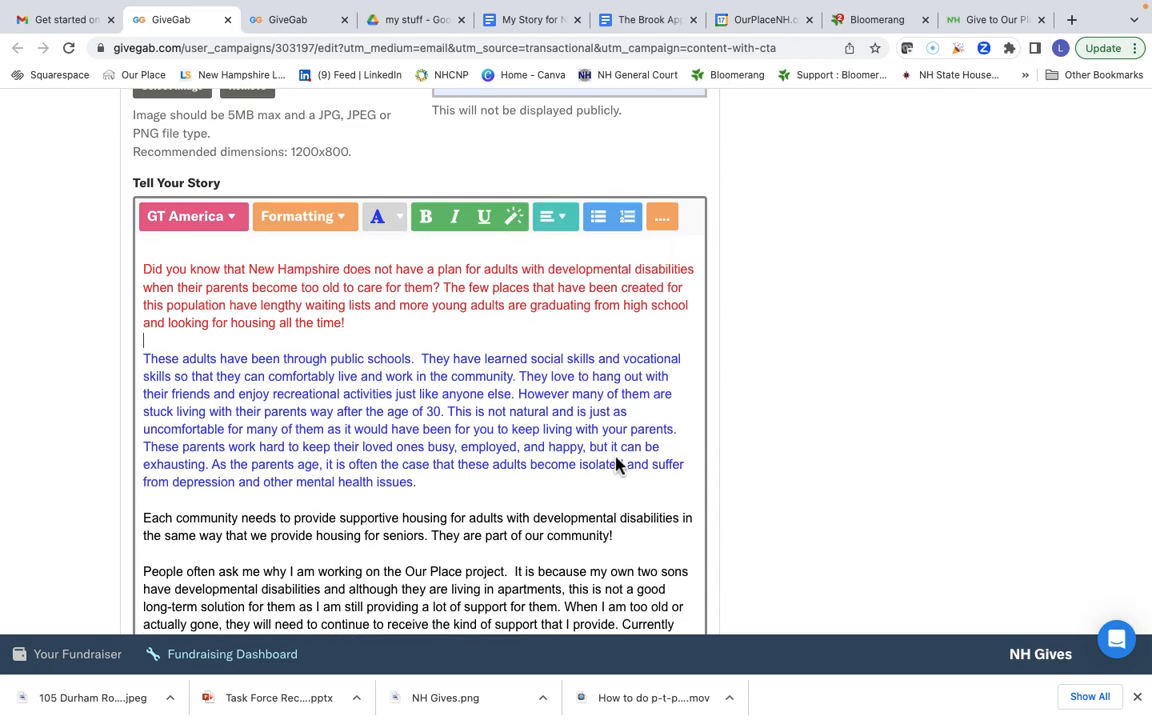
click(662, 217)
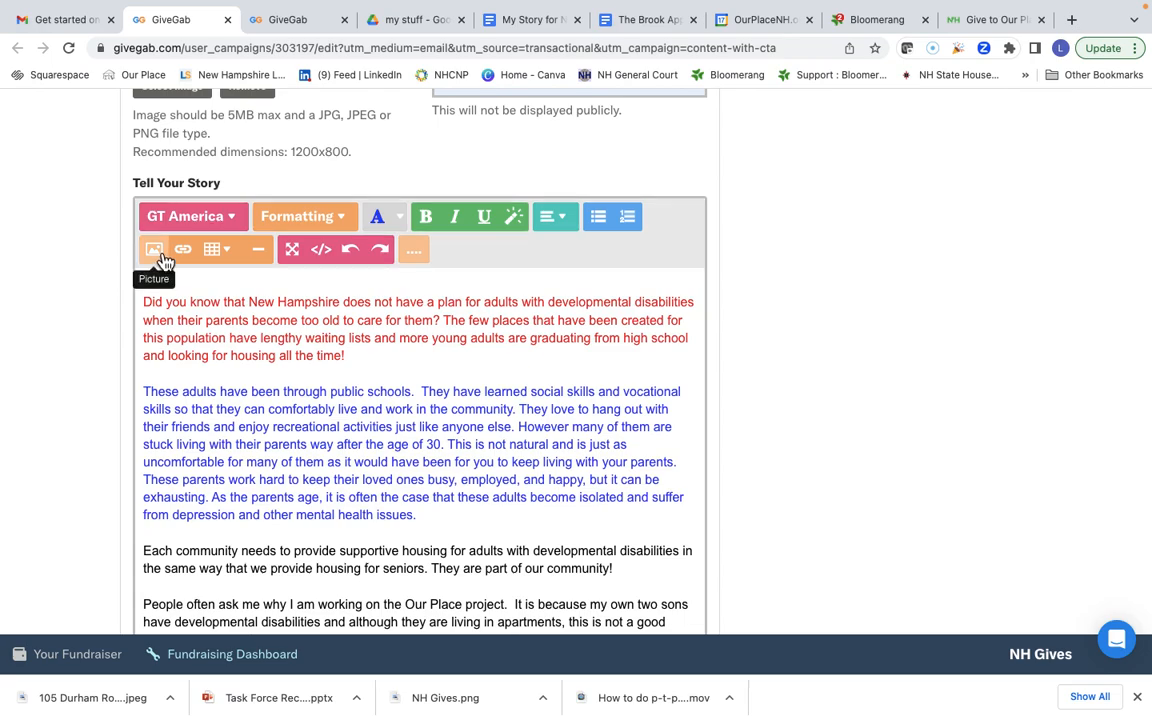
click(155, 251)
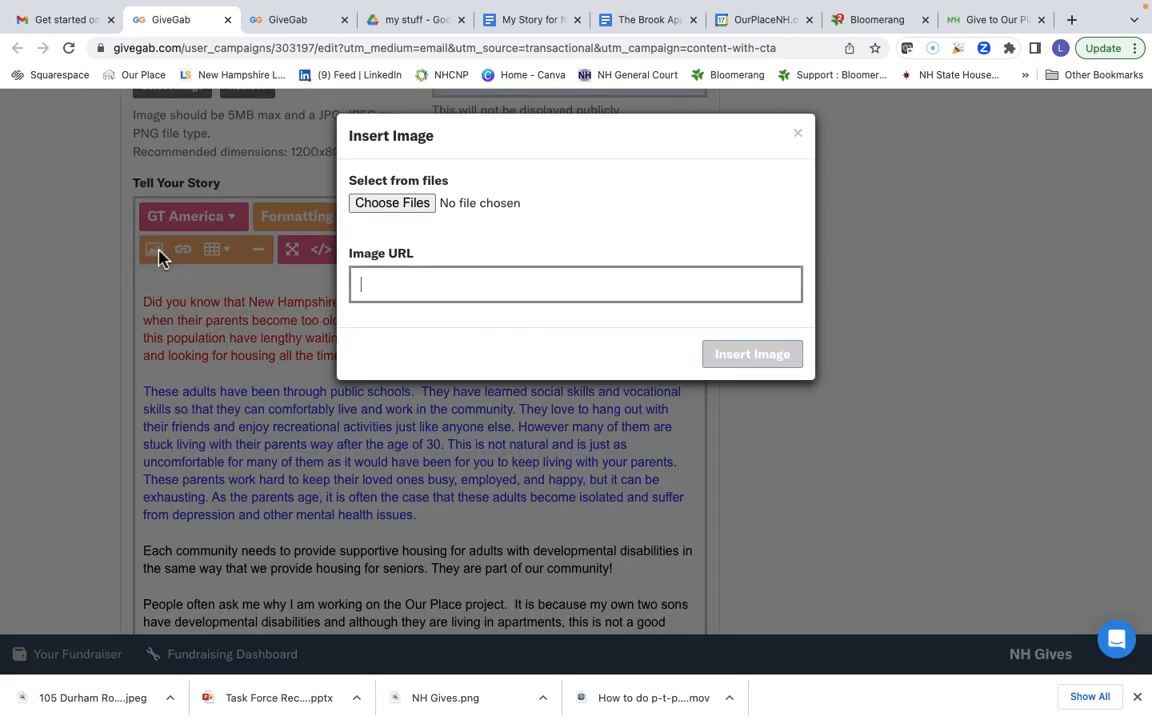
click(384, 204)
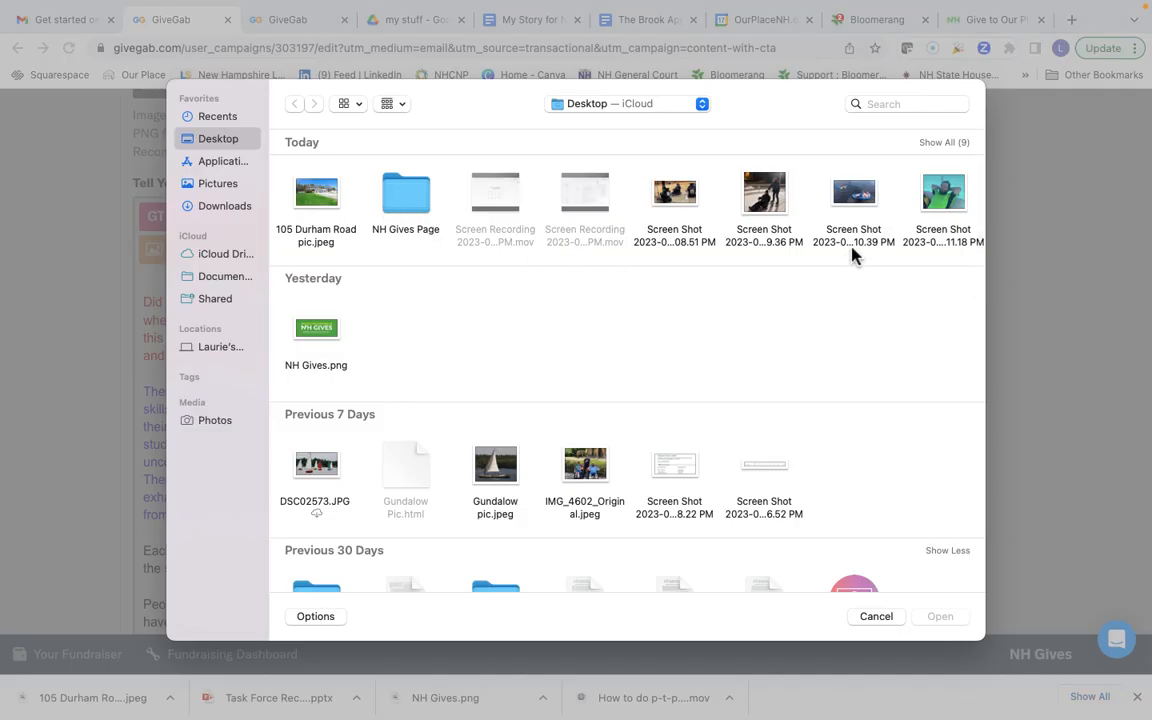
double_click(944, 195)
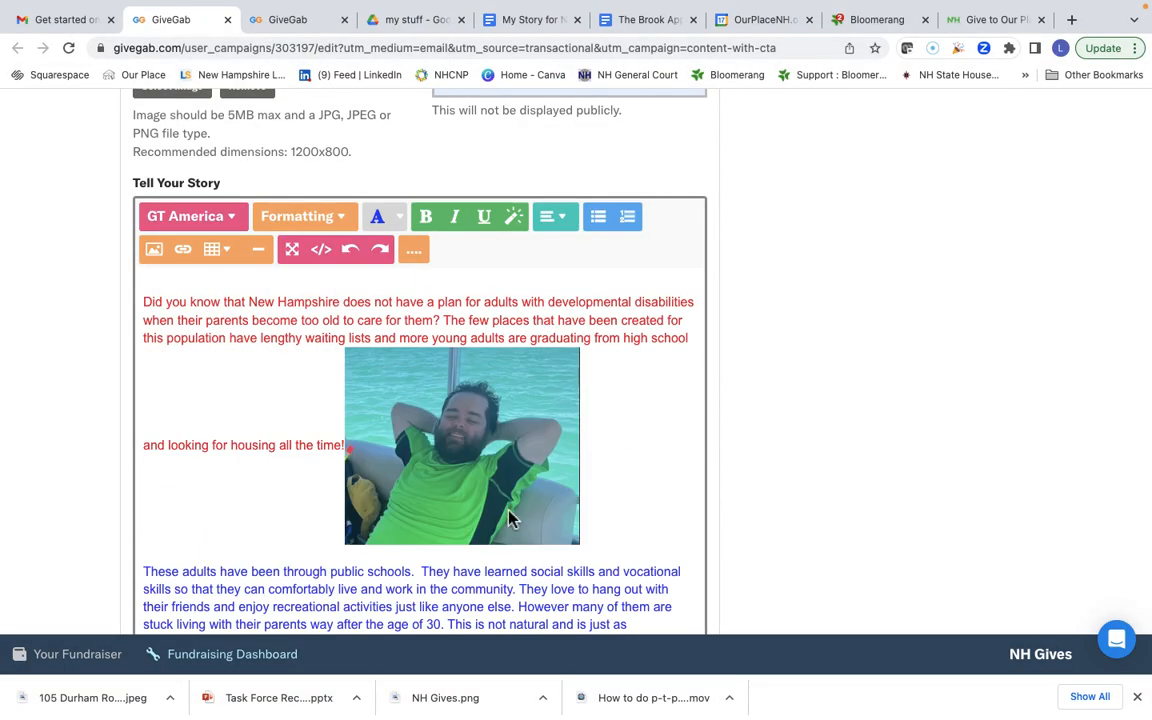
Step: Try resizing the inserted story picture to 50% and to 100%
click(480, 463)
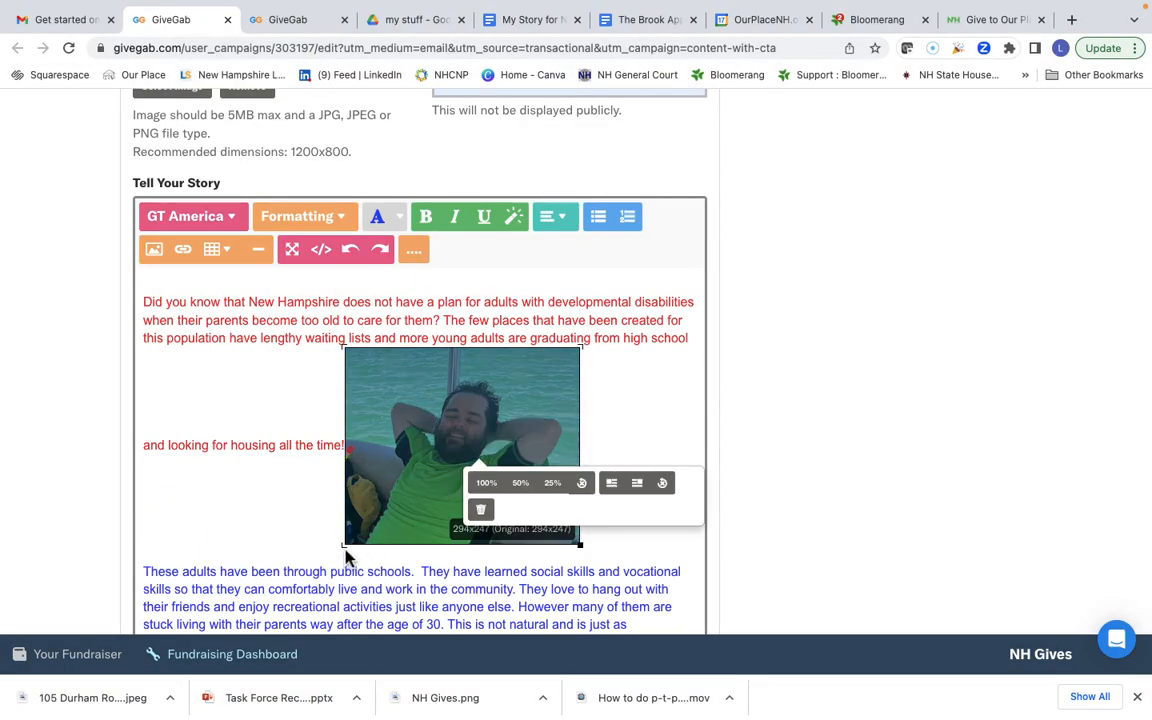
click(358, 530)
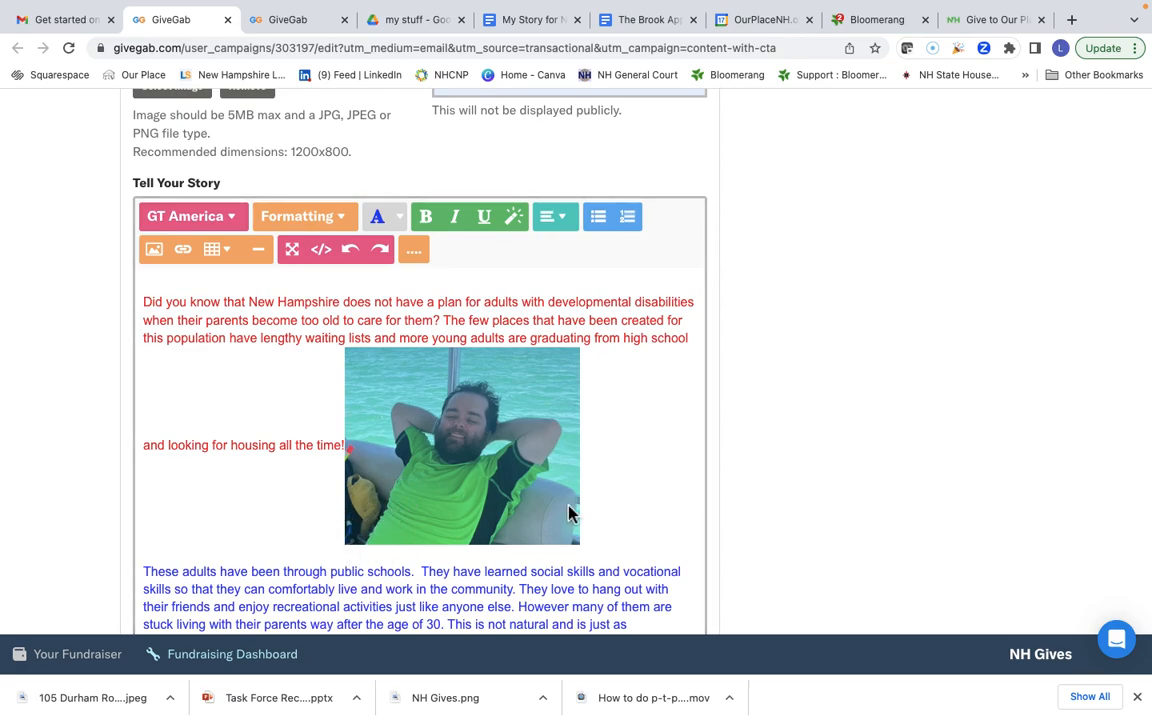
click(572, 537)
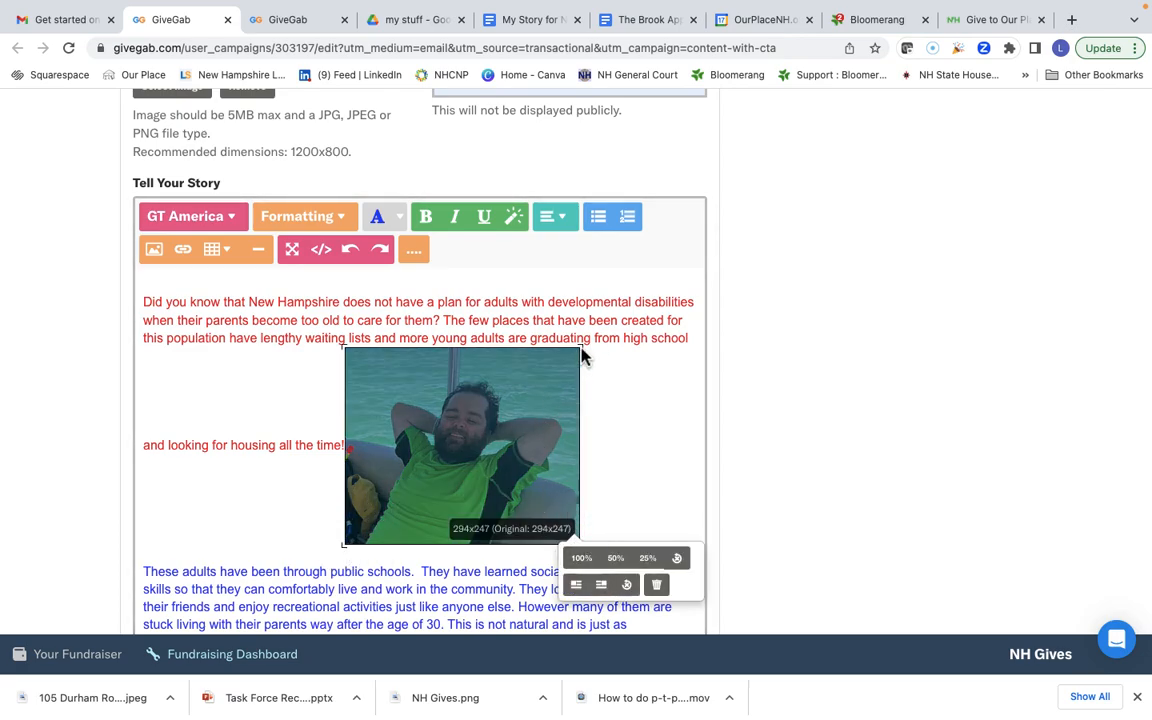
click(666, 437)
click(535, 497)
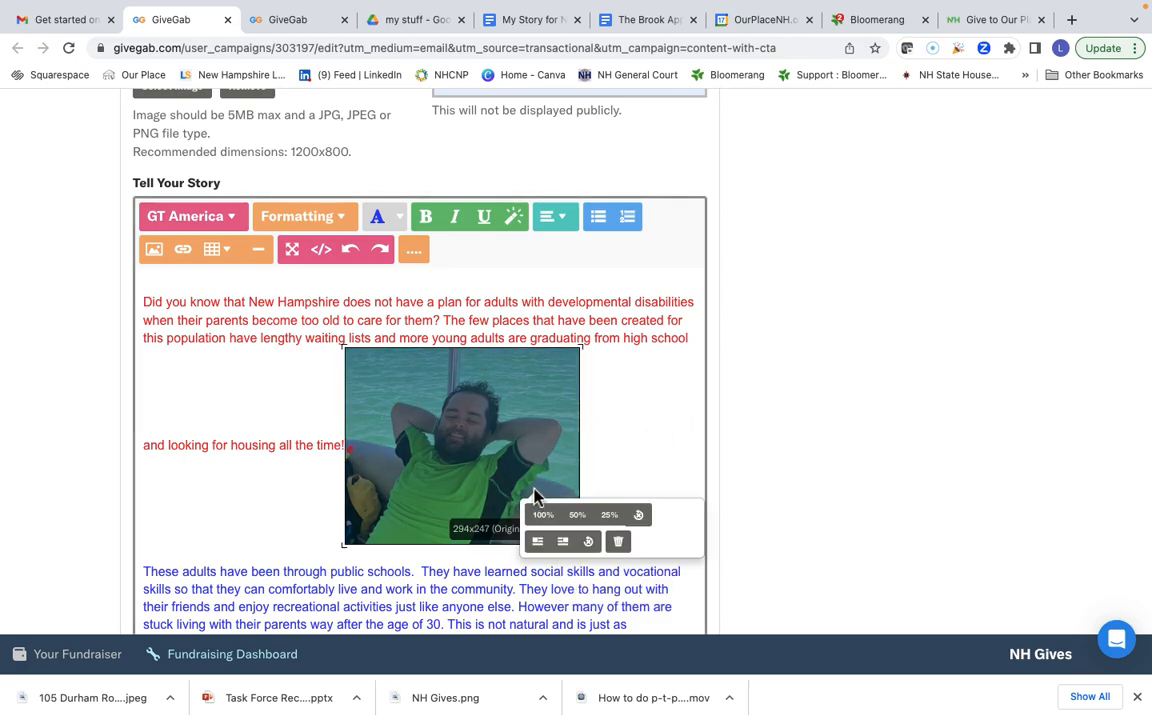
click(577, 518)
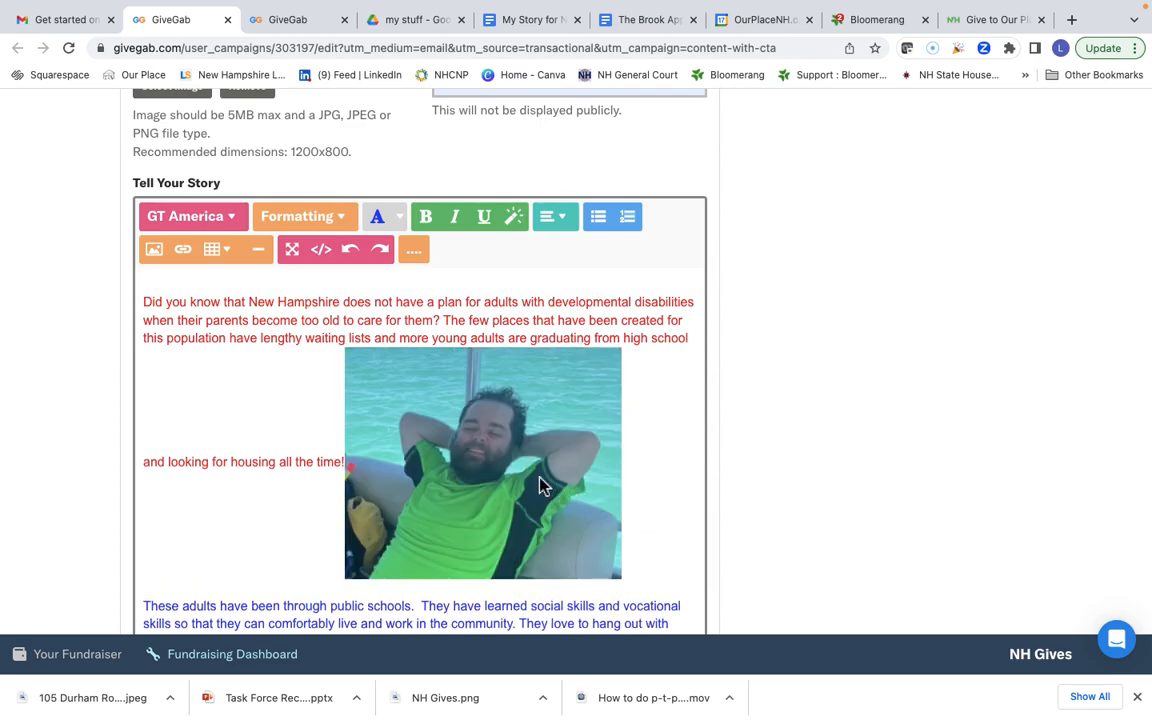
click(539, 485)
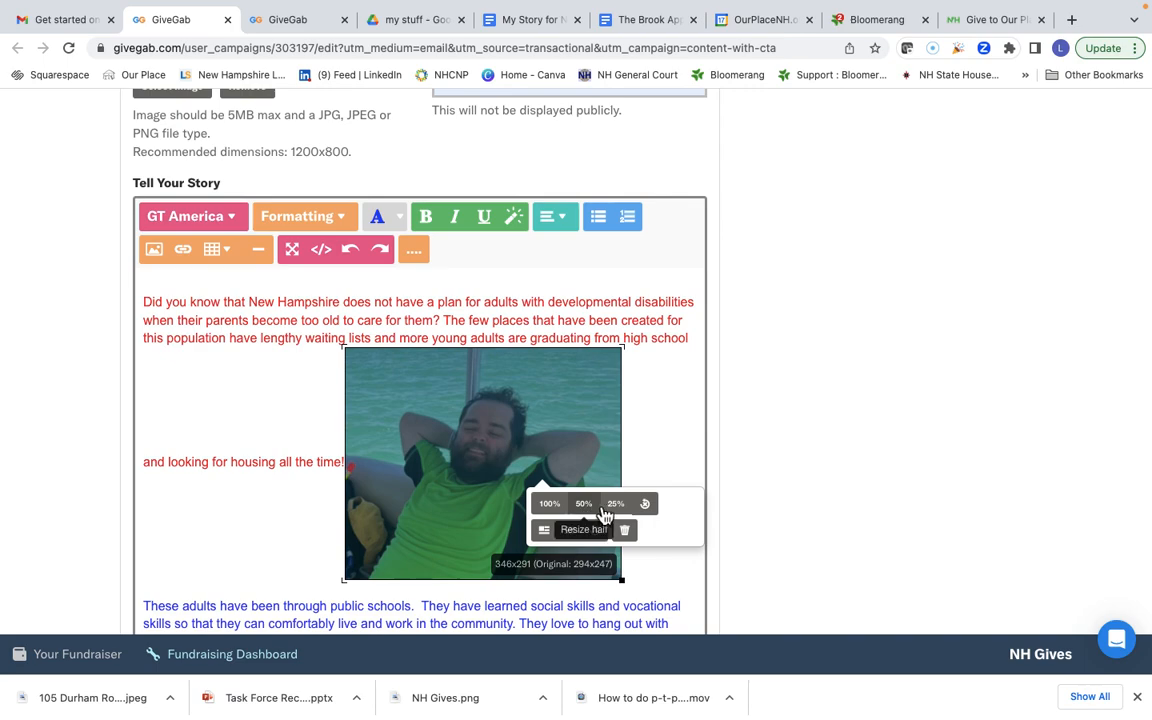
click(551, 504)
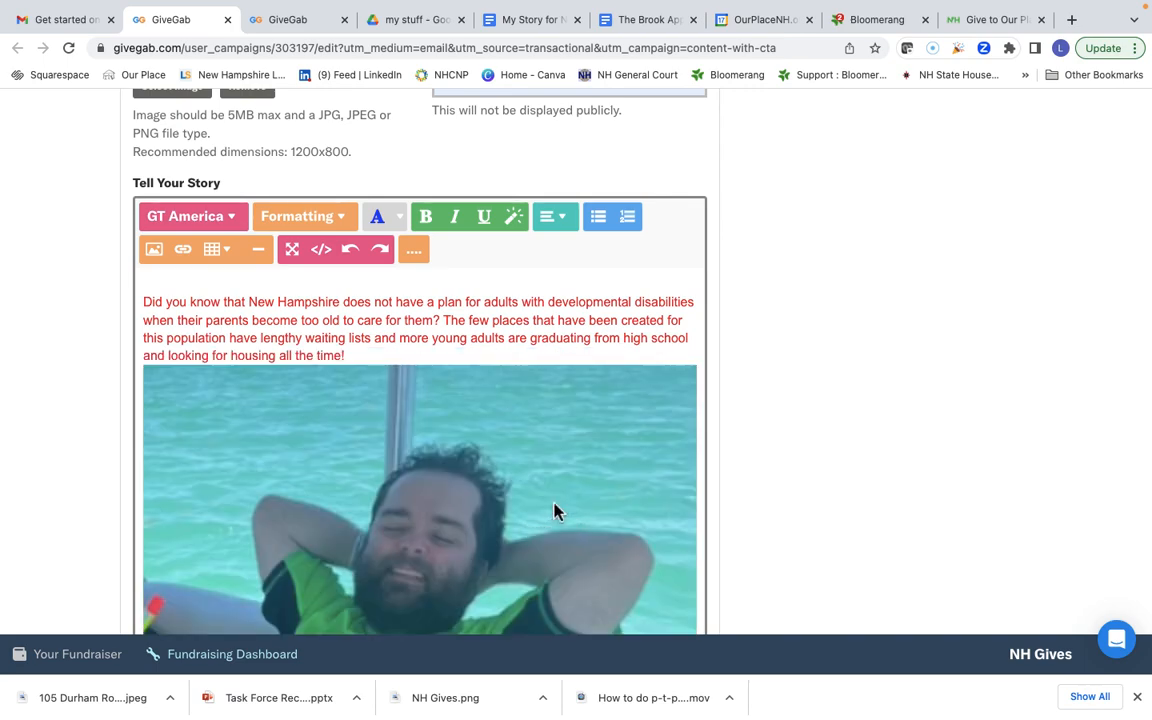
Step: Resize the inserted story picture to 25%
right_click(555, 510)
click(494, 496)
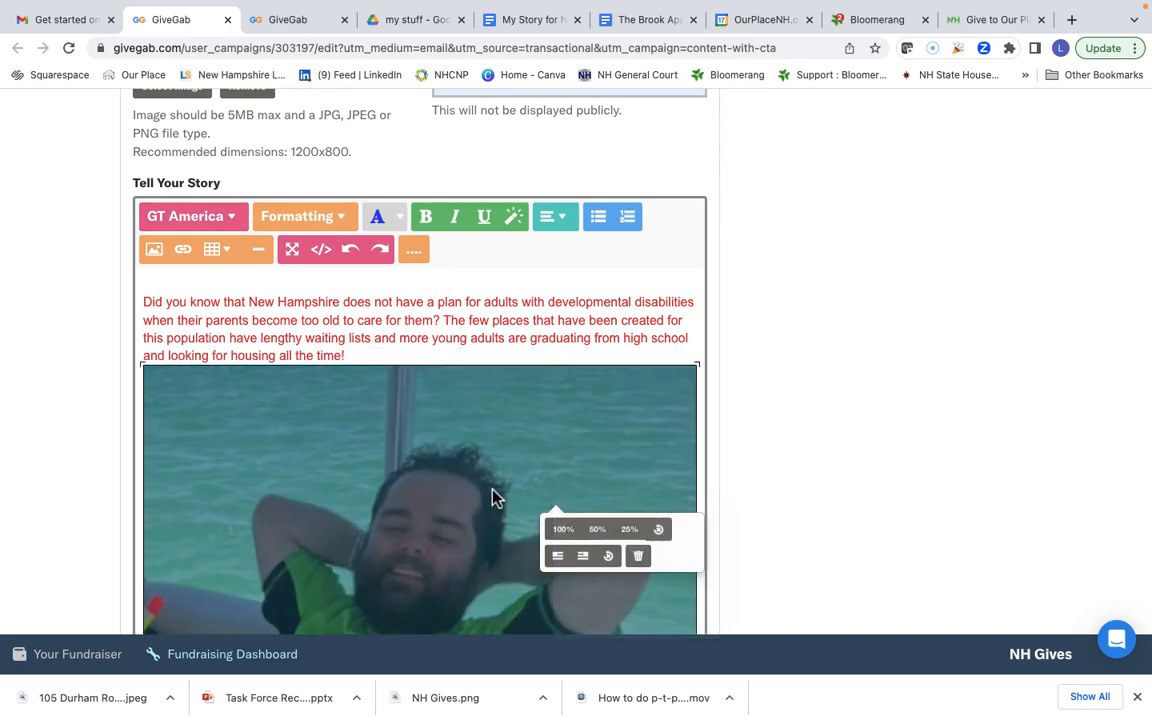
click(629, 529)
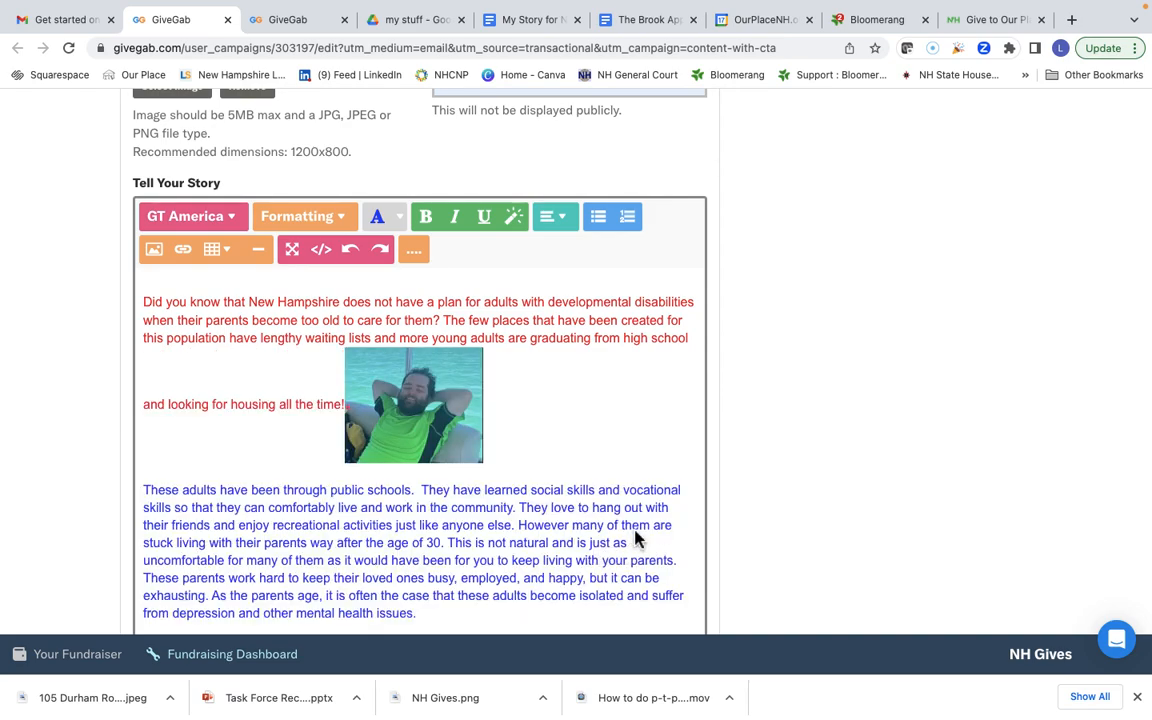
Step: Float the story picture to the right of the blue paragraph and collapse the editor's extra formatting tools
click(416, 398)
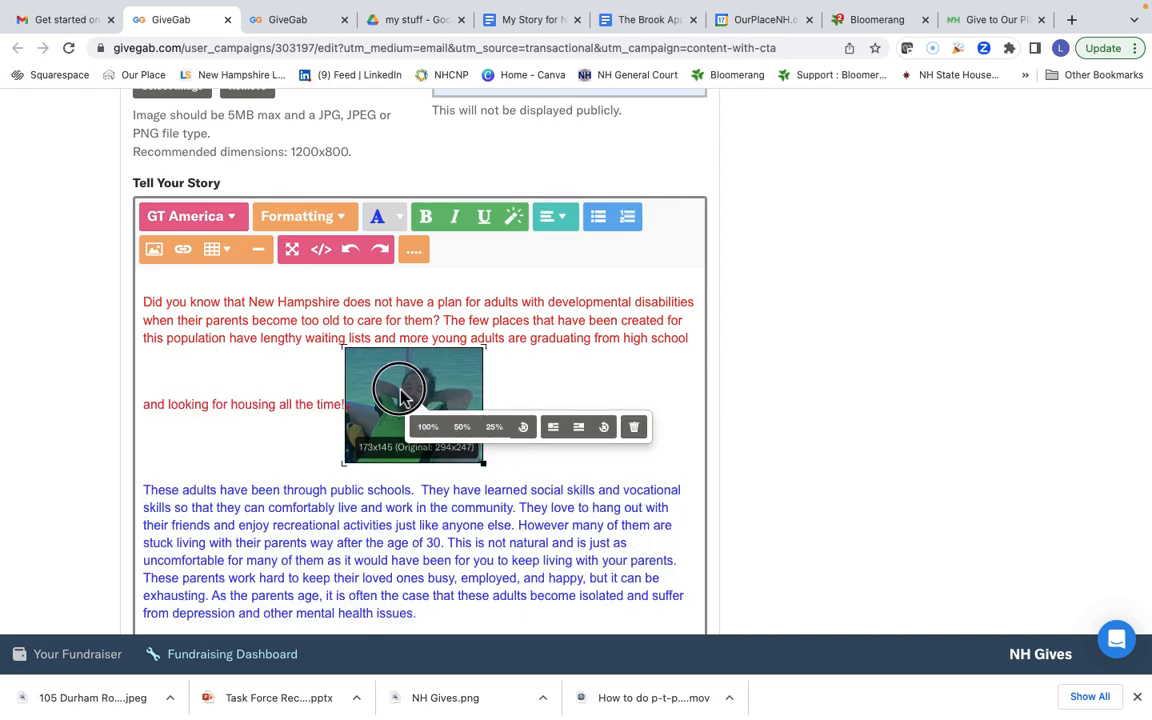
click(578, 427)
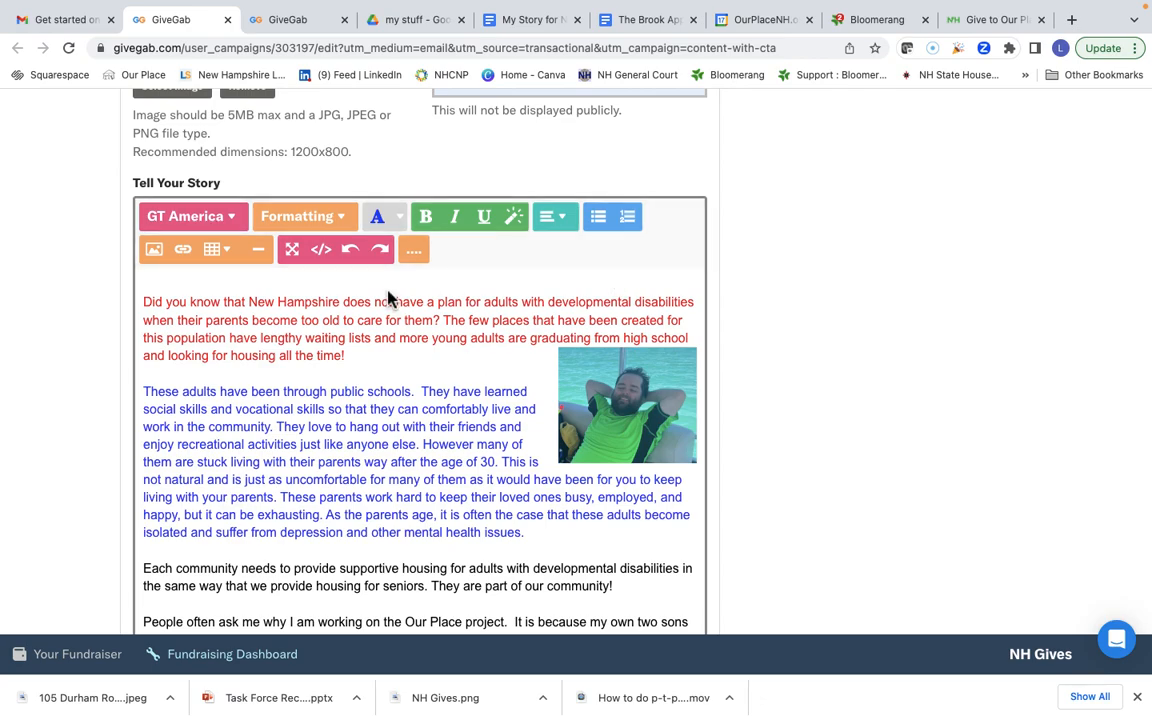
click(414, 255)
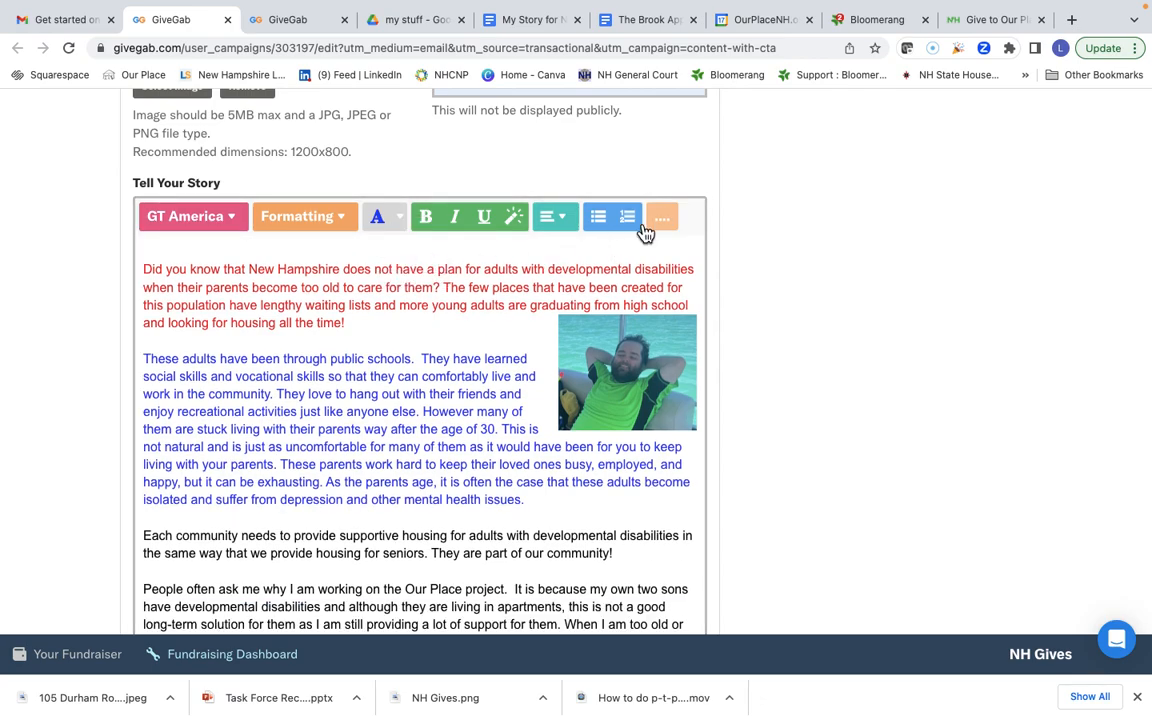
Step: Insert the Desktop screen shot ending in 9.36 PM into the story below the blue paragraph
click(662, 217)
click(155, 257)
click(418, 206)
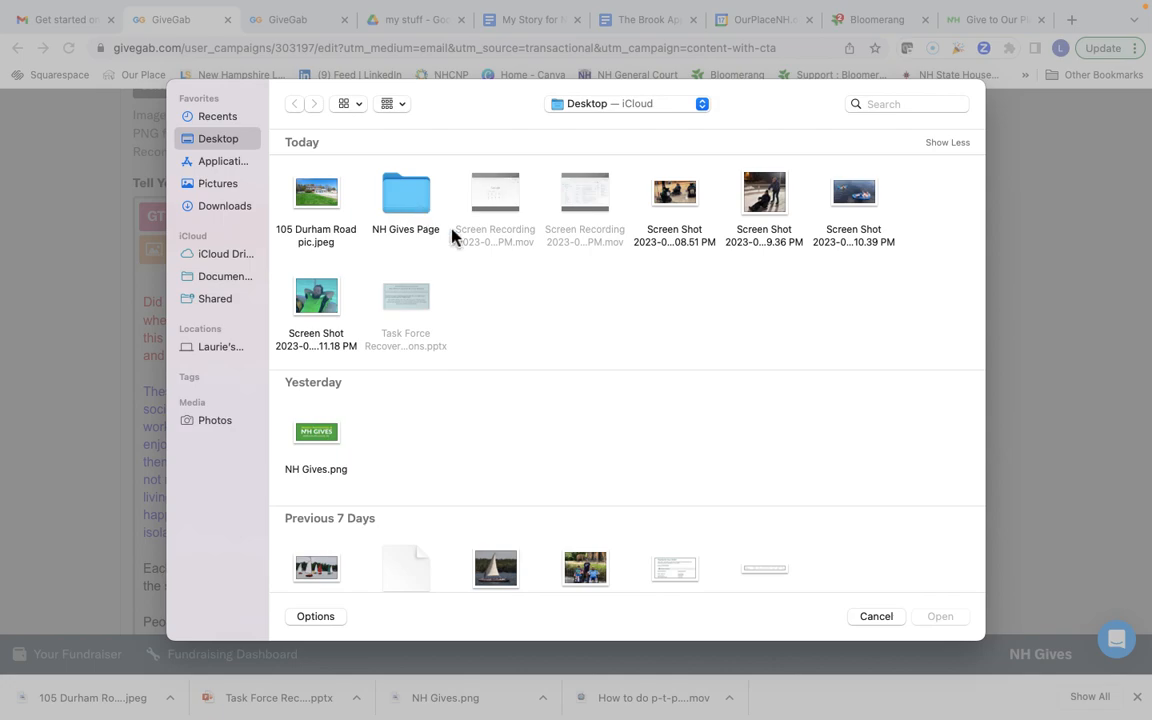
click(764, 195)
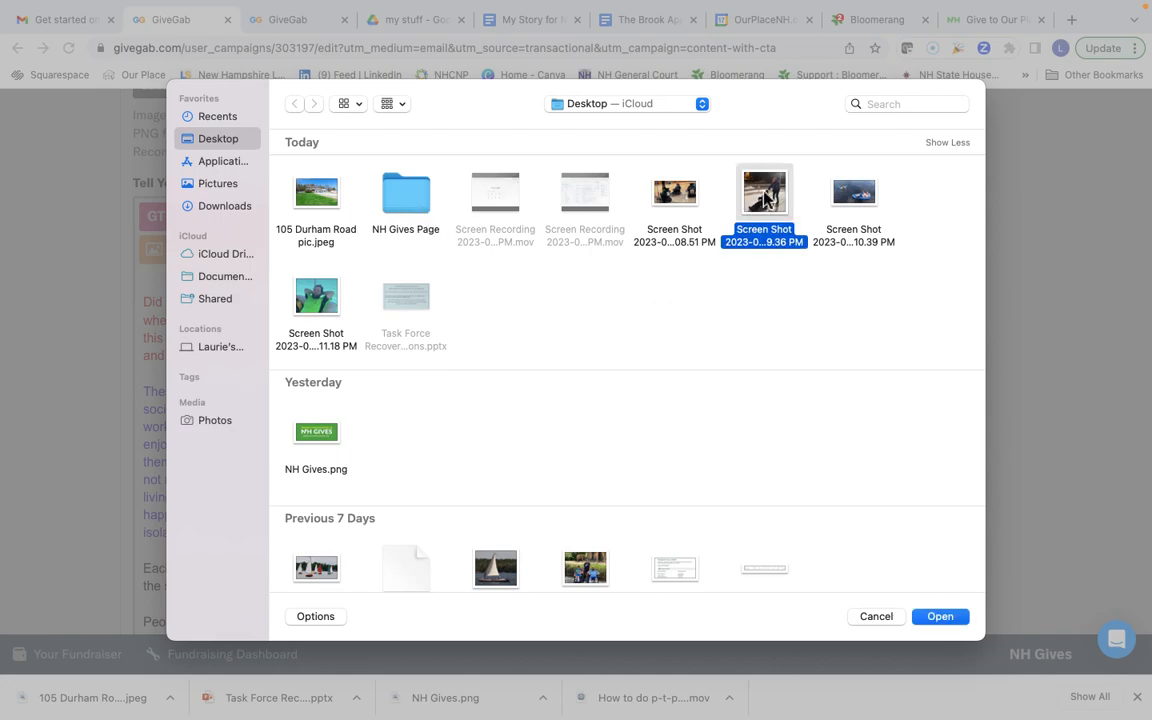
click(940, 617)
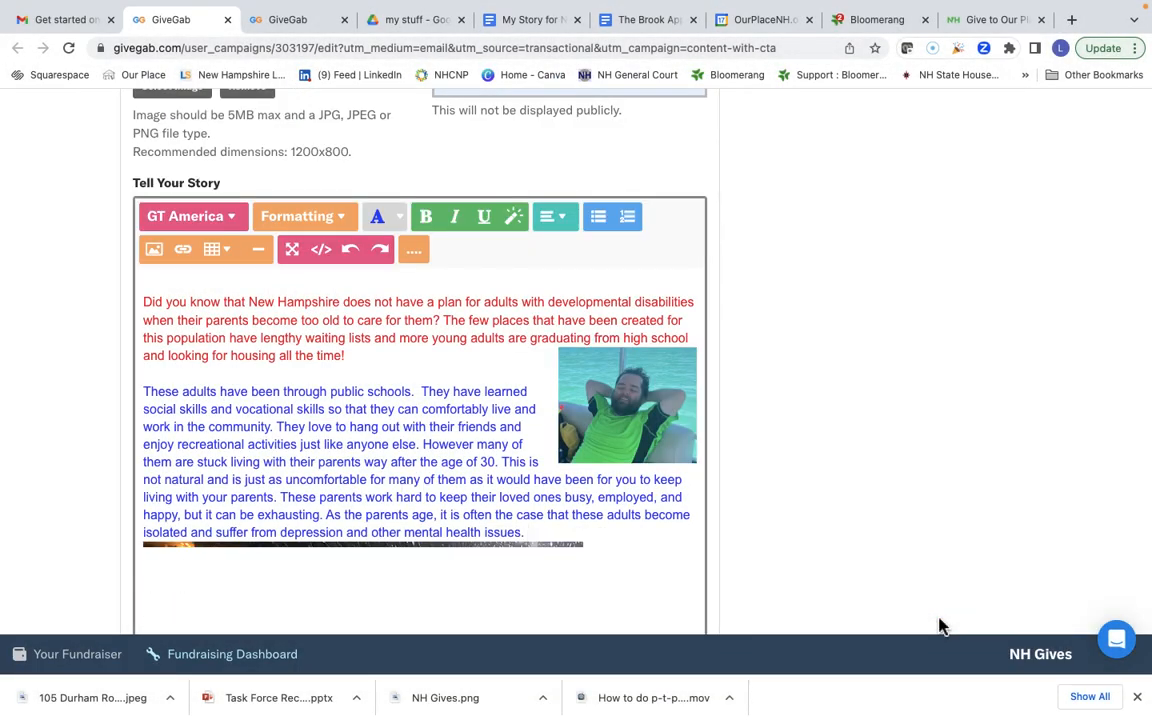
Step: Resize the newly inserted skating-rink picture in the story to 25%
scroll(440, 440, down, 5)
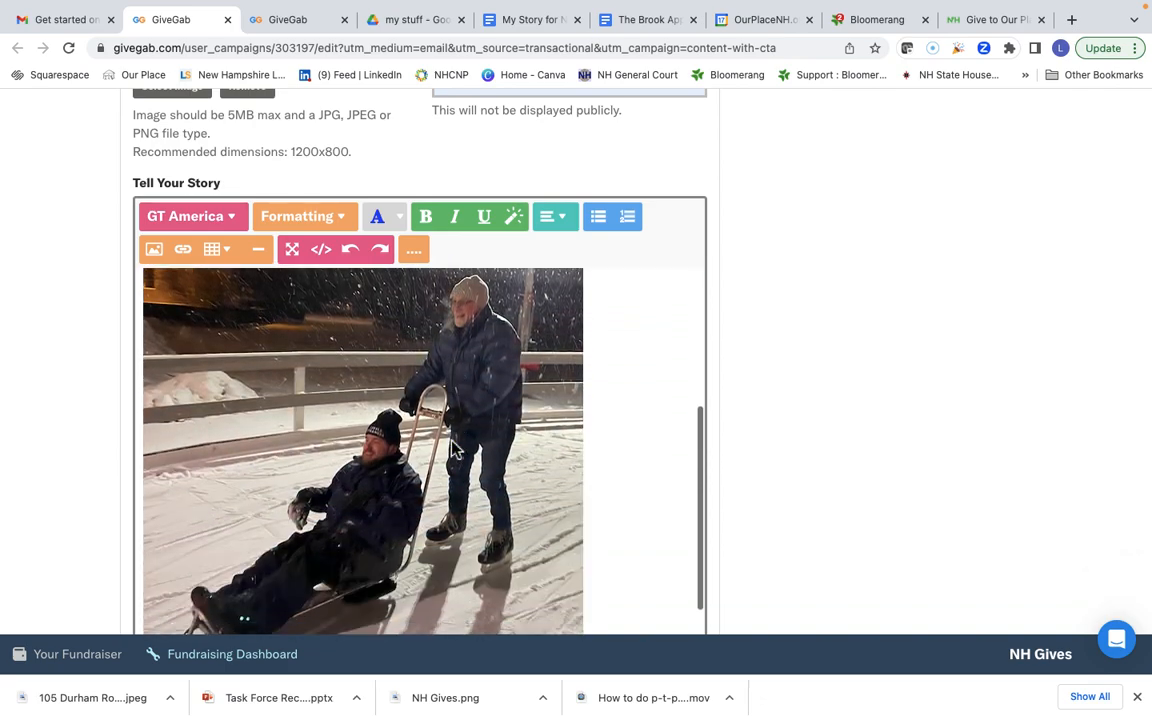
click(428, 446)
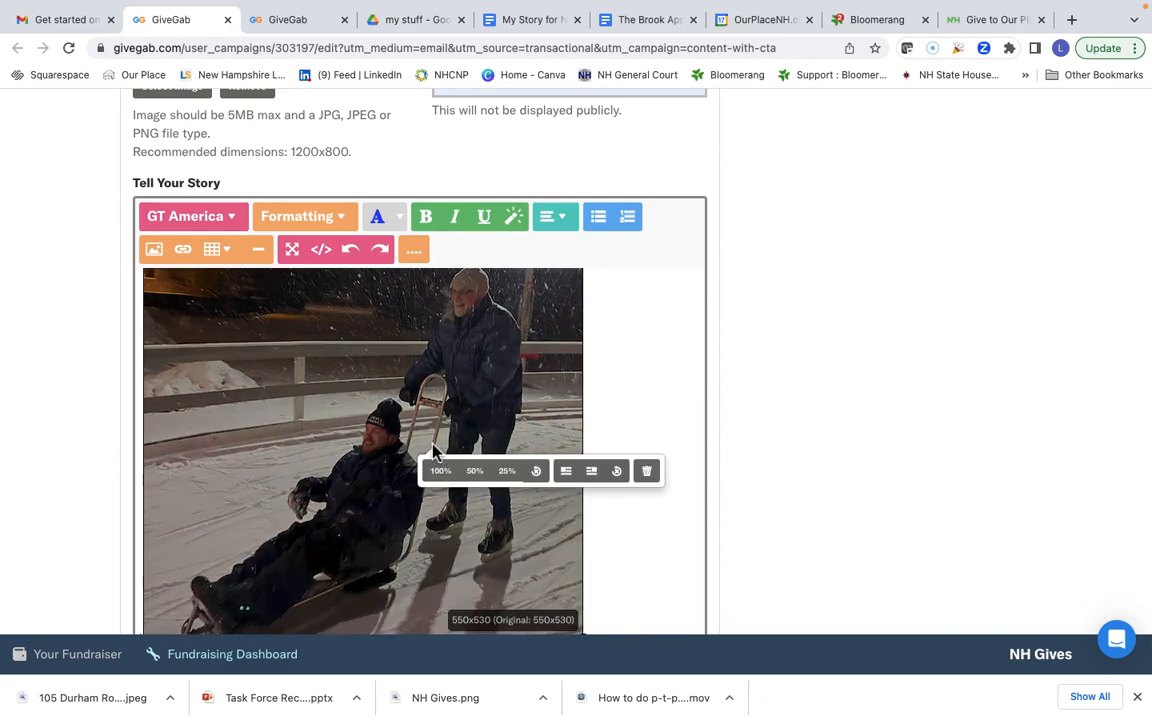
click(507, 471)
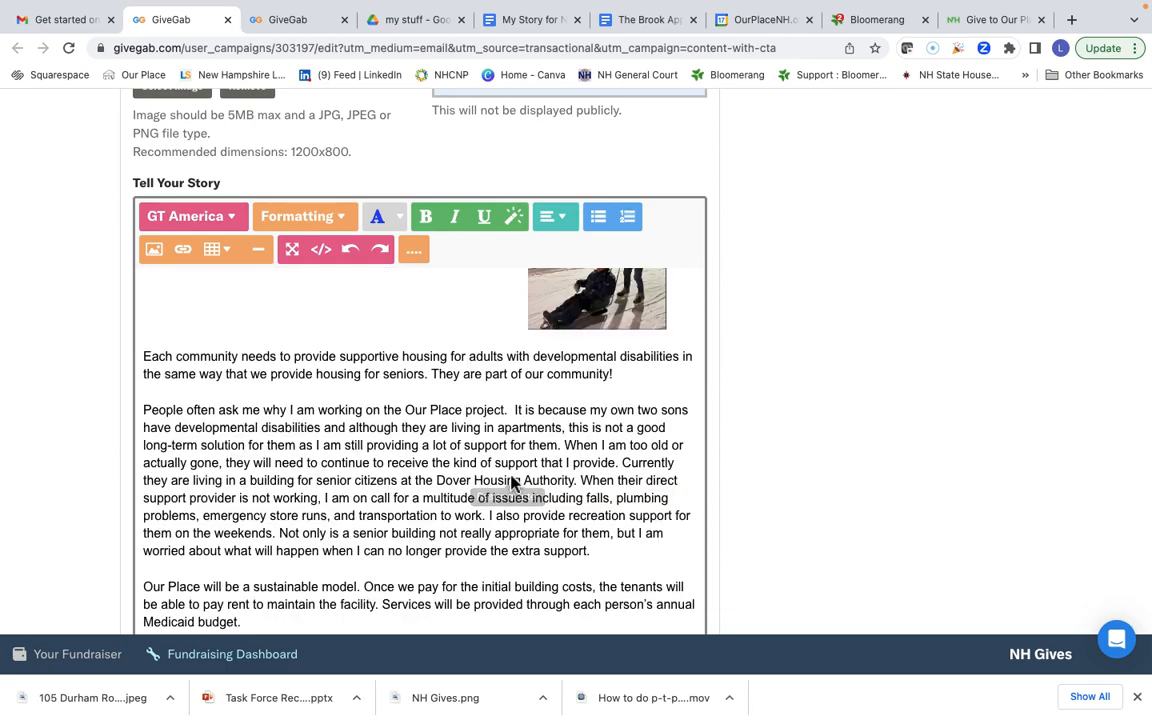
Step: Float the skating-rink picture to the left of the story text
scroll(440, 350, up, 3)
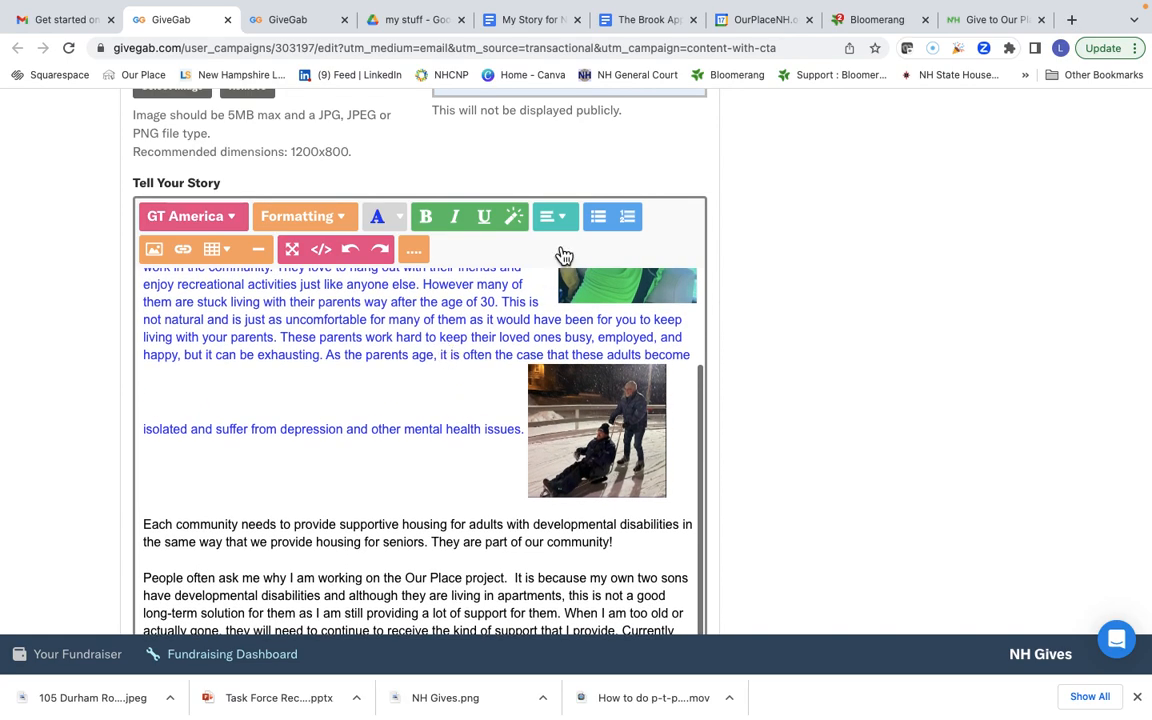
right_click(609, 430)
click(573, 418)
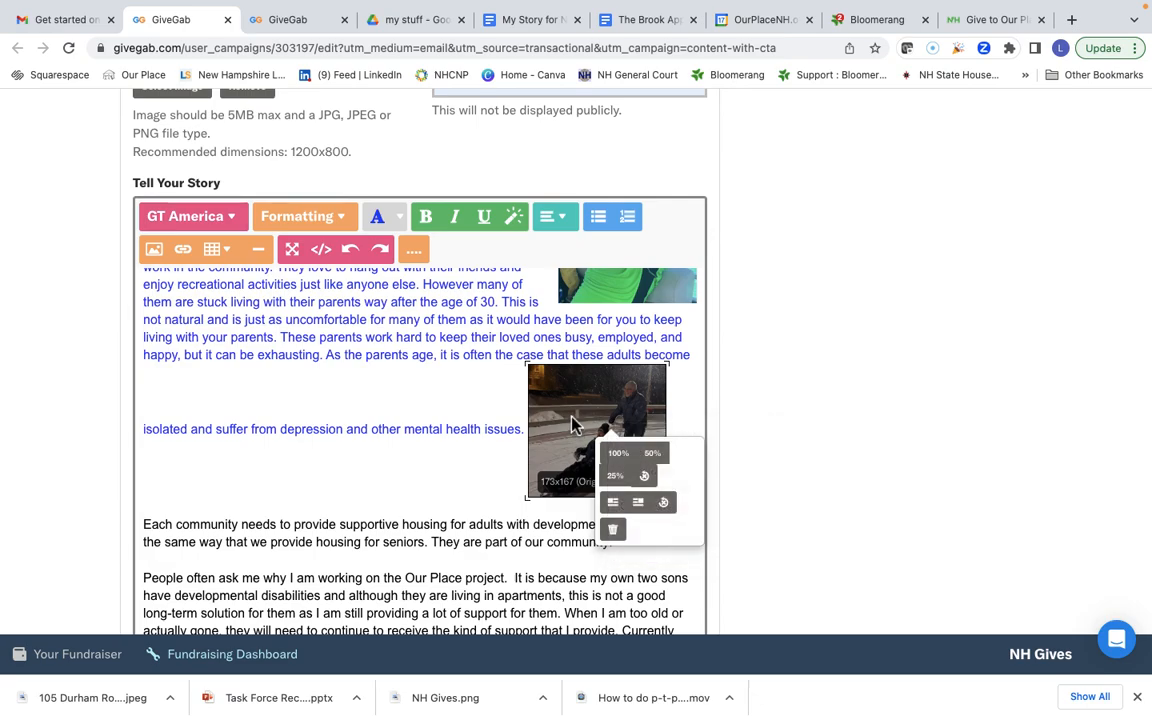
click(614, 505)
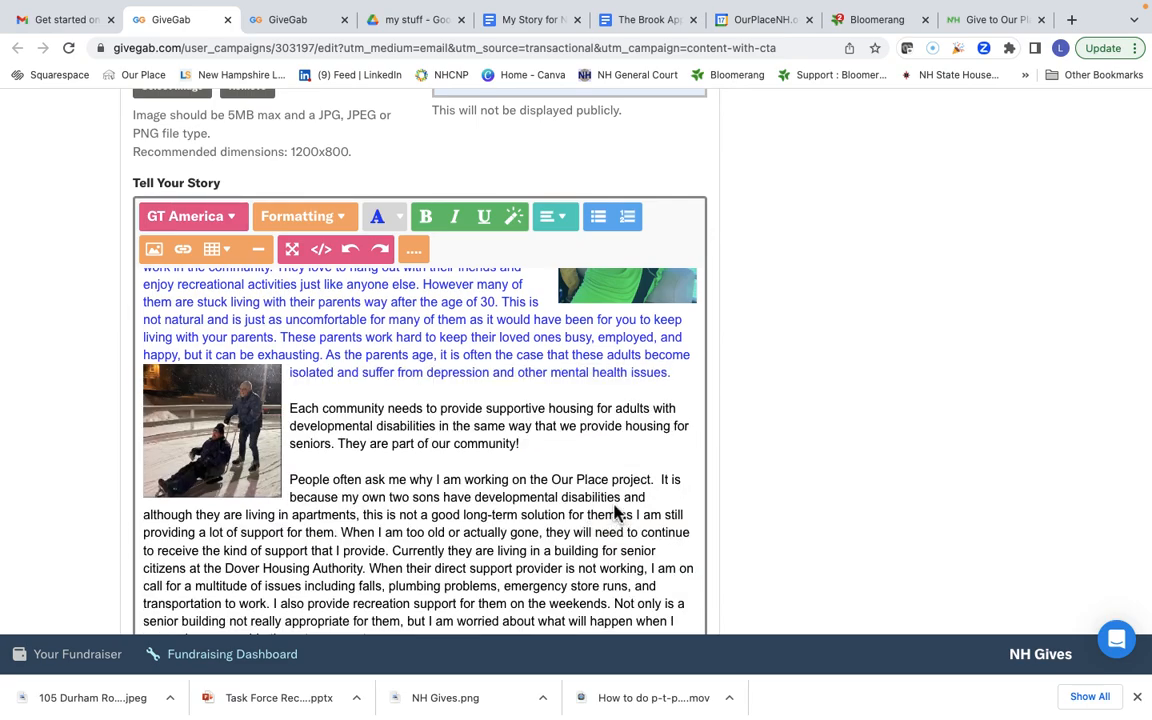
scroll(468, 361, down, 1)
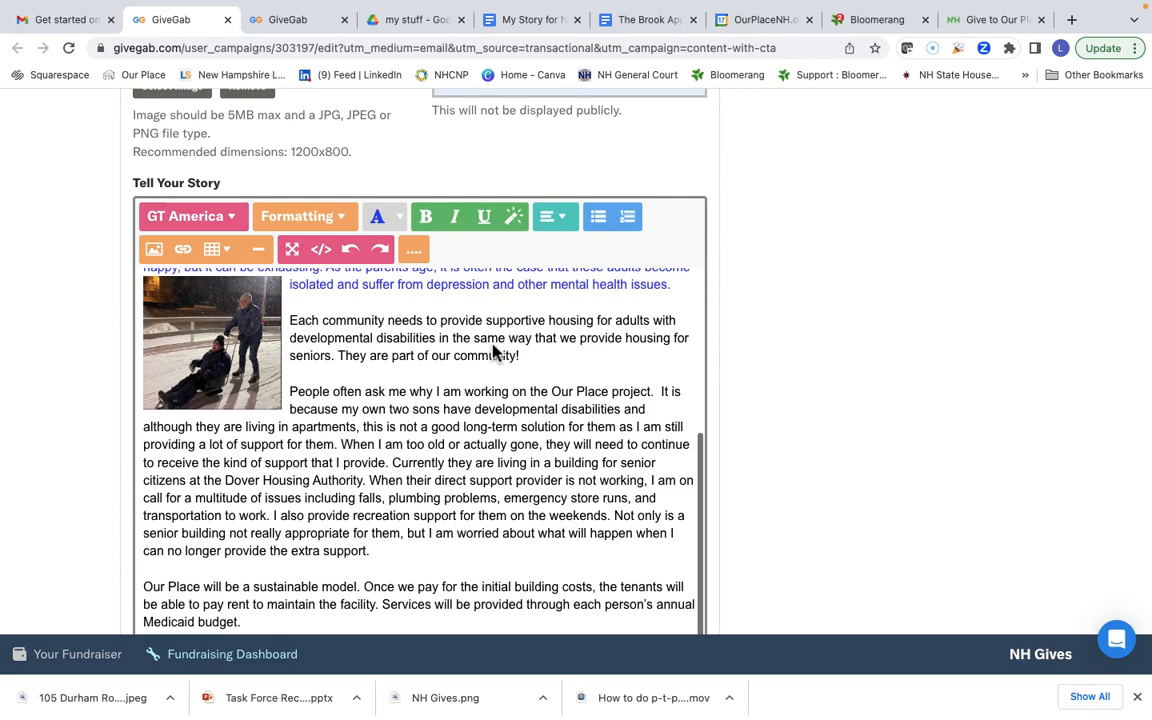
Step: Add blank lines after the blue paragraph so the skating-rink picture starts below its last line
click(238, 400)
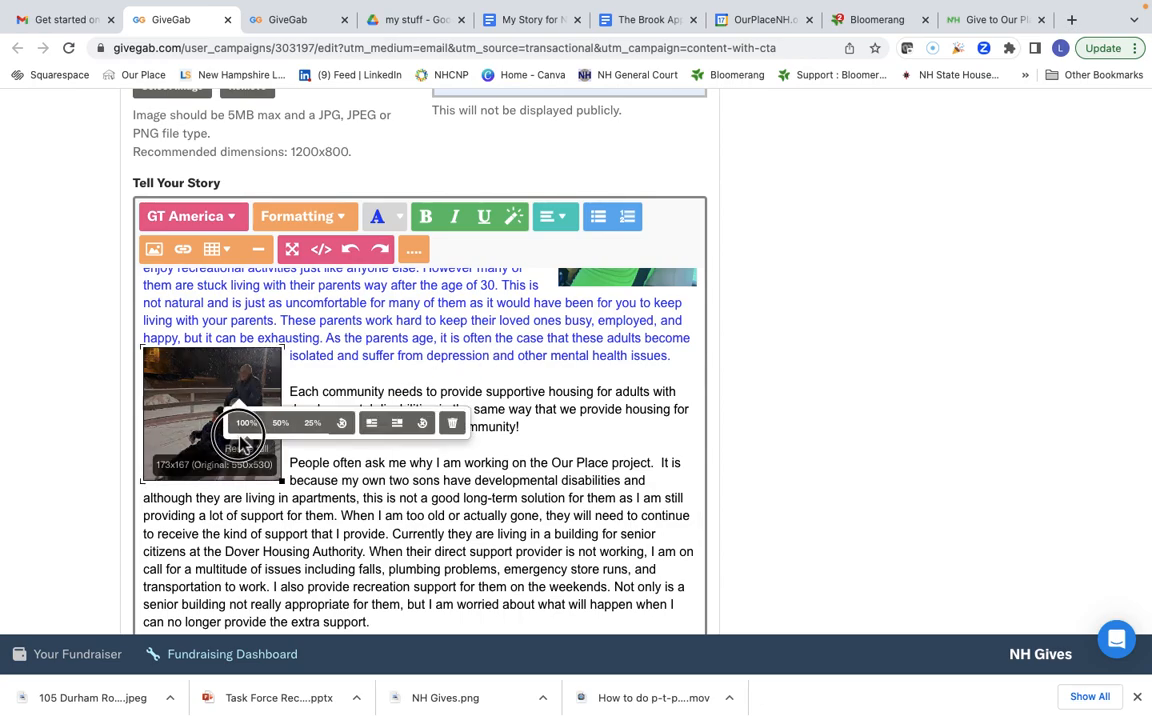
click(311, 376)
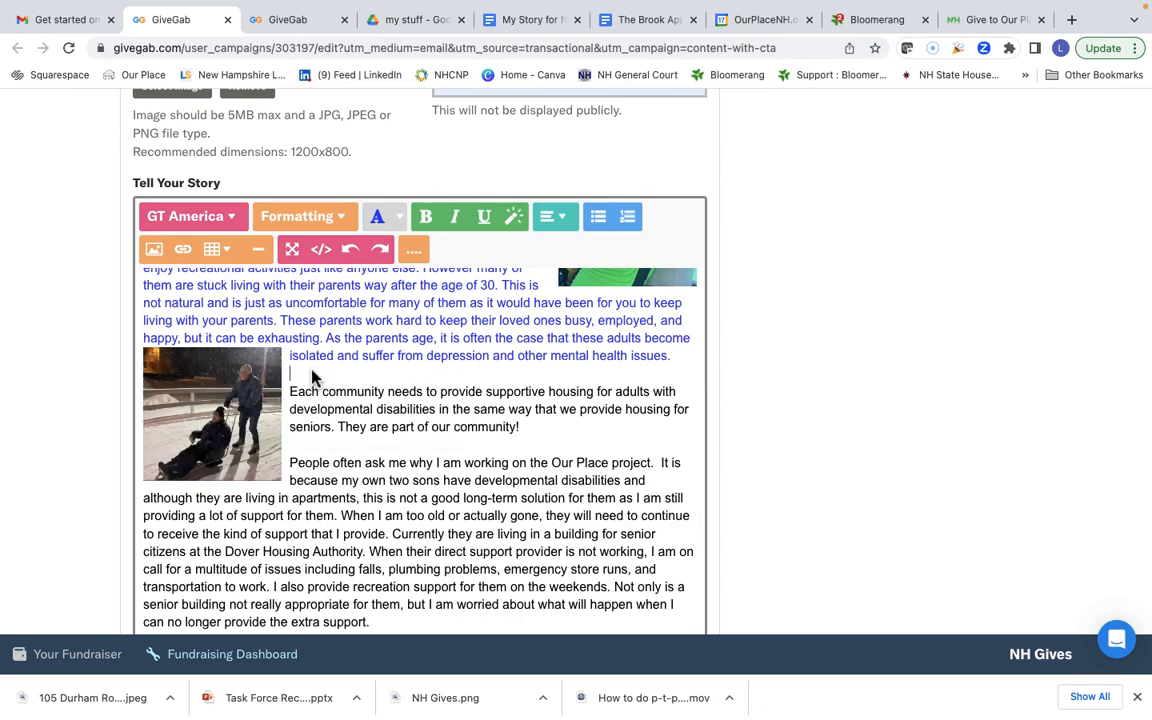
key(Return)
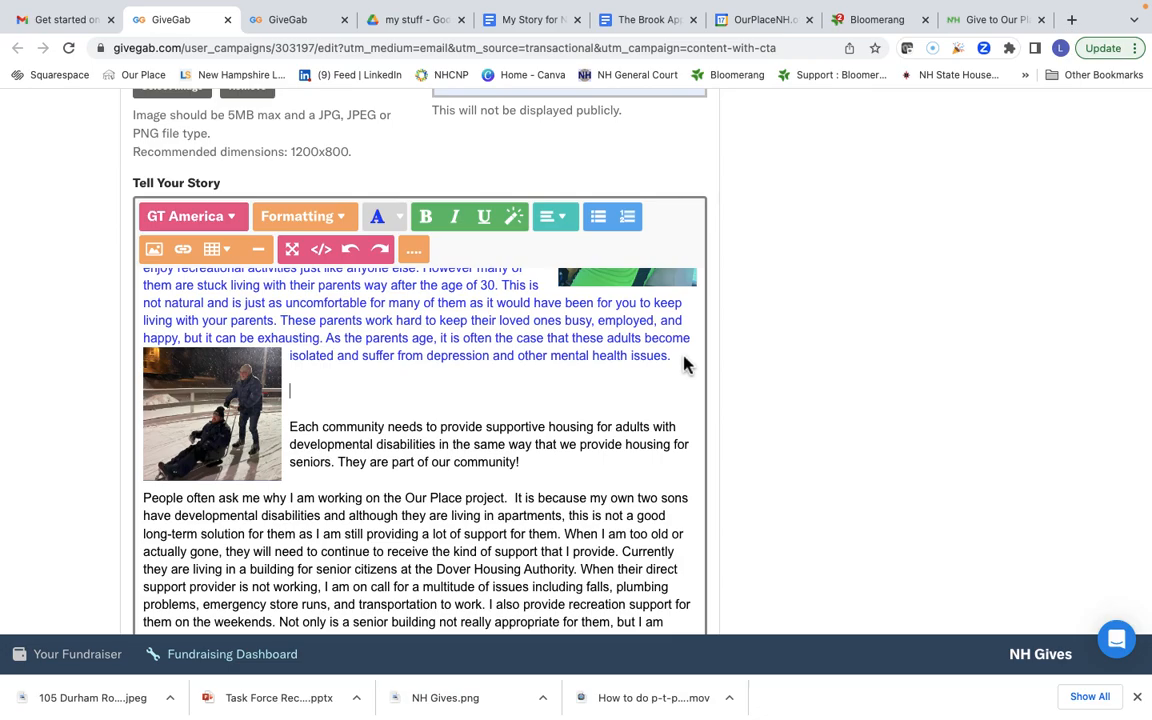
click(684, 357)
key(Return)
key(Return)
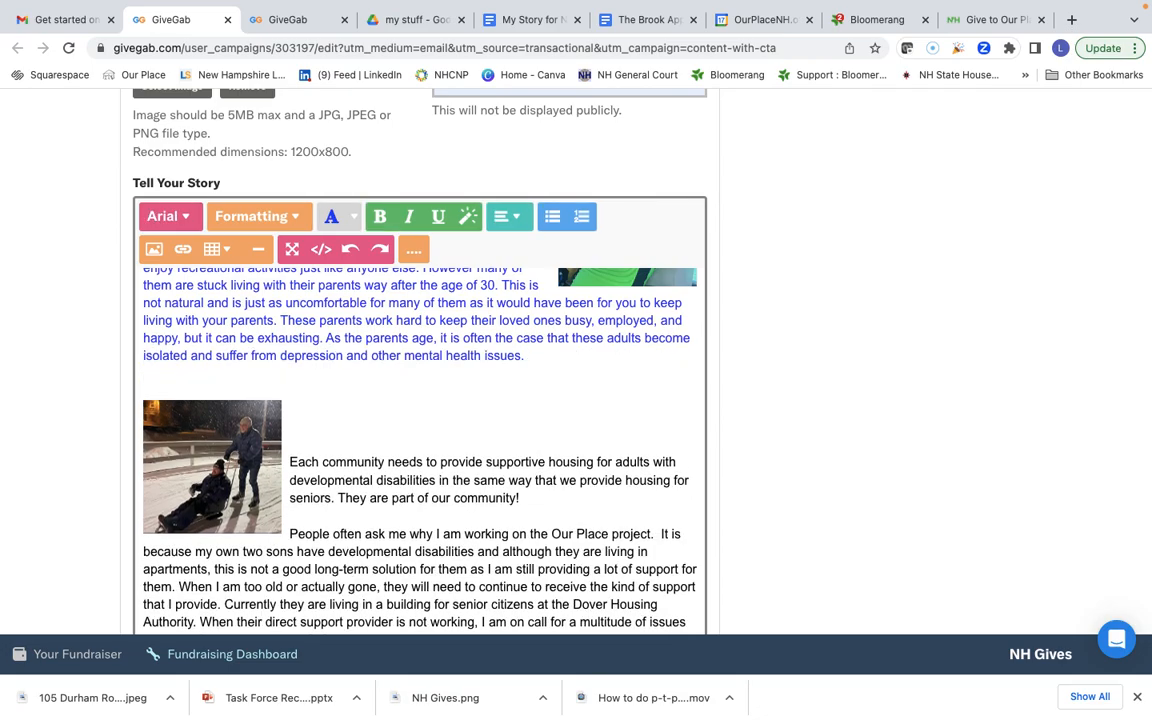
Step: Remove the blank lines before "Each community needs" so that paragraph starts beside the top of the skating-rink picture
scroll(594, 411, up, 4)
scroll(597, 410, down, 5)
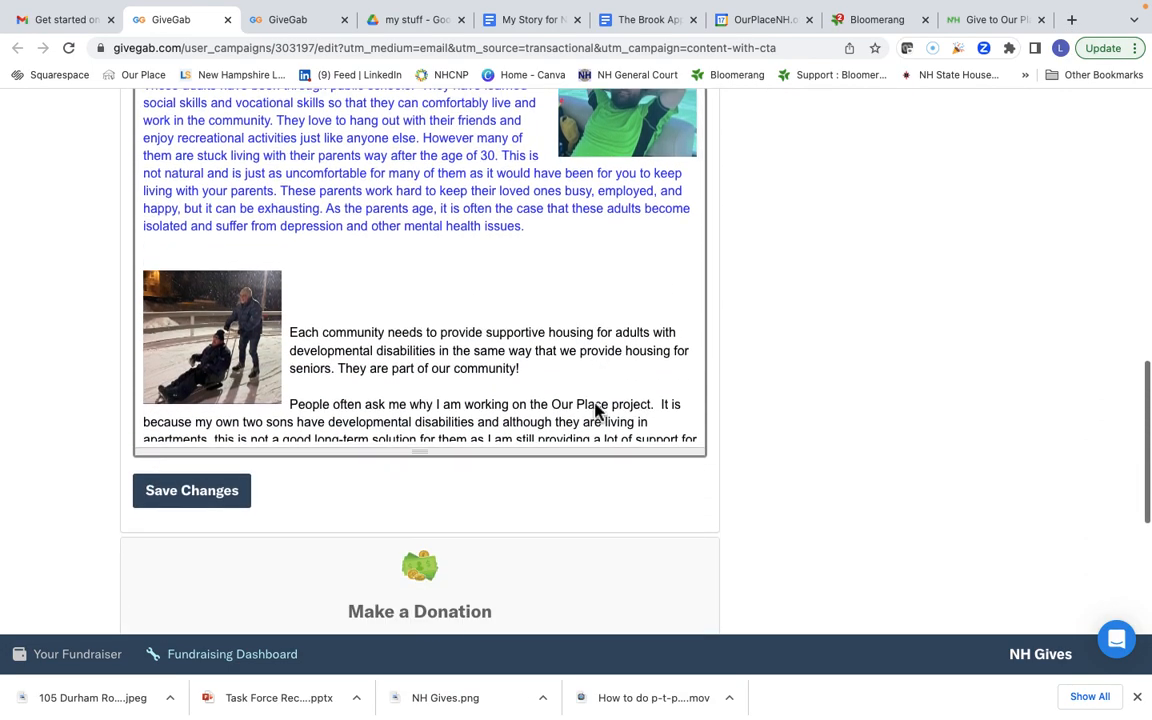
click(290, 334)
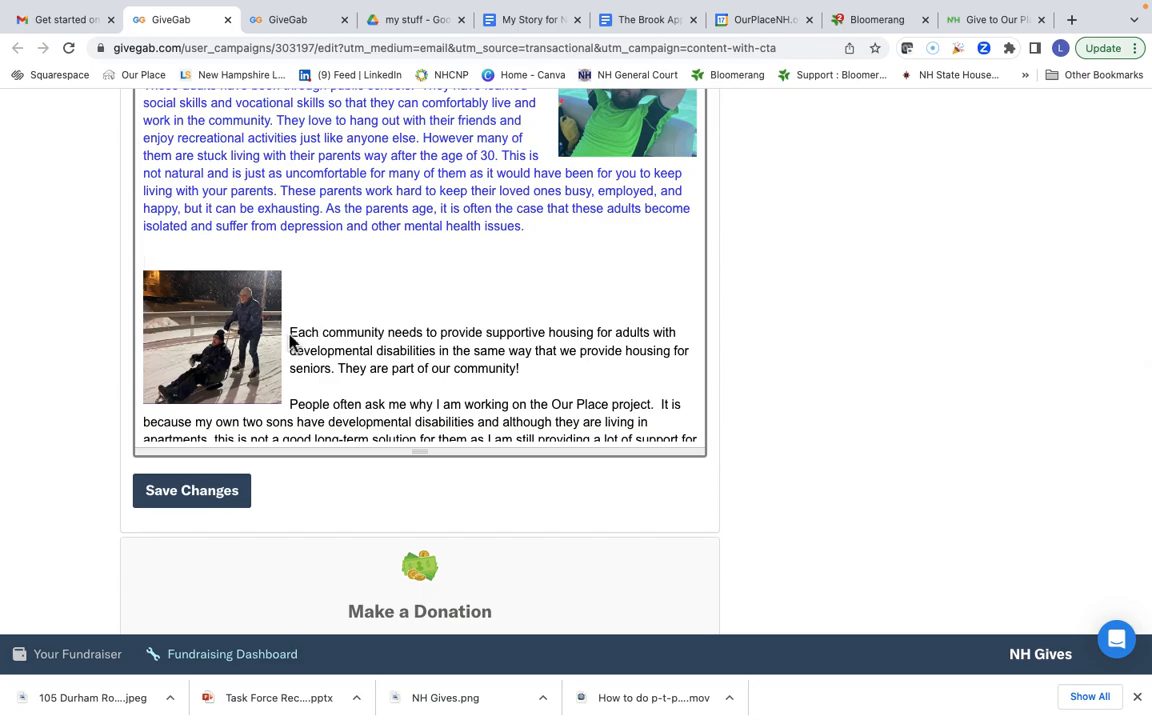
key(BackSpace)
key(BackSpace)
key(BackSpace)
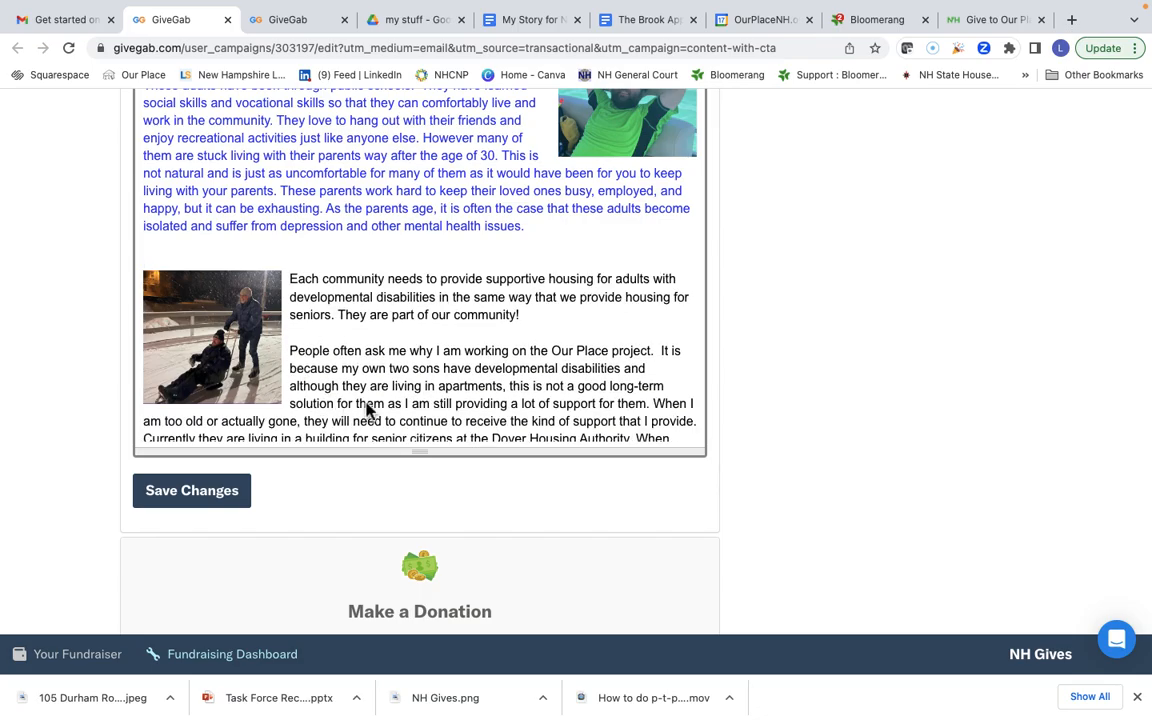
Step: Review the fundraiser form, checking the illustrated story, display name, story image, goal, phone number and progress summary
scroll(366, 410, down, 4)
scroll(366, 410, up, 3)
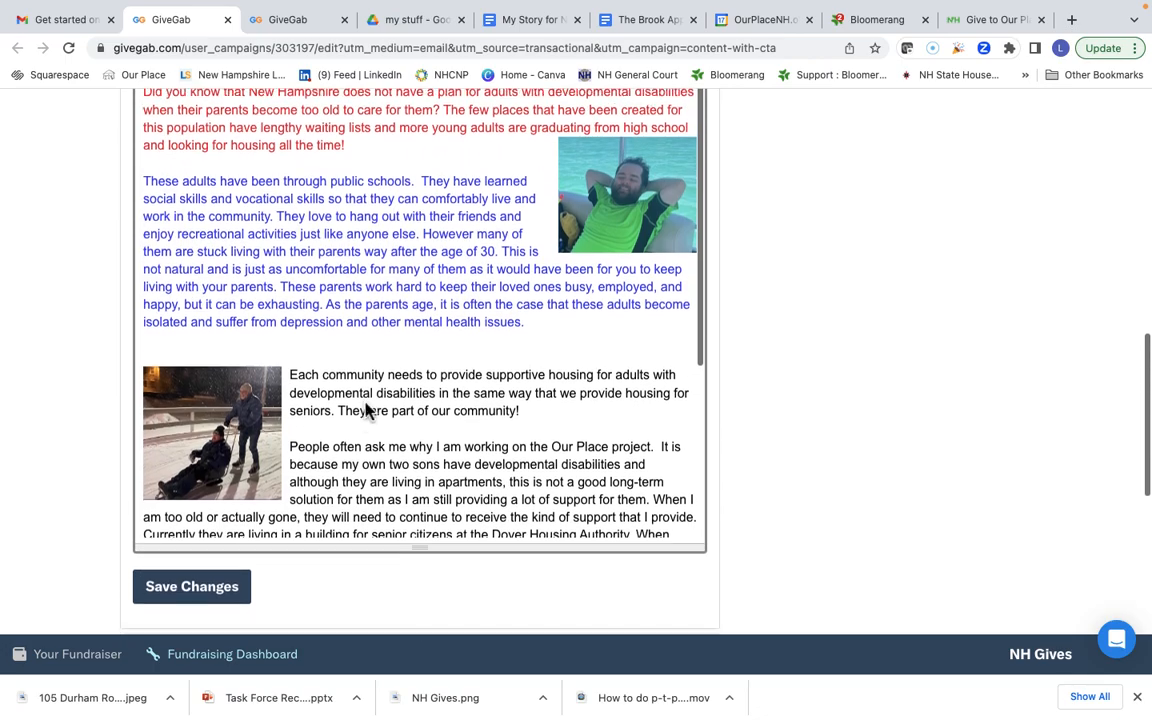
scroll(366, 410, up, 4)
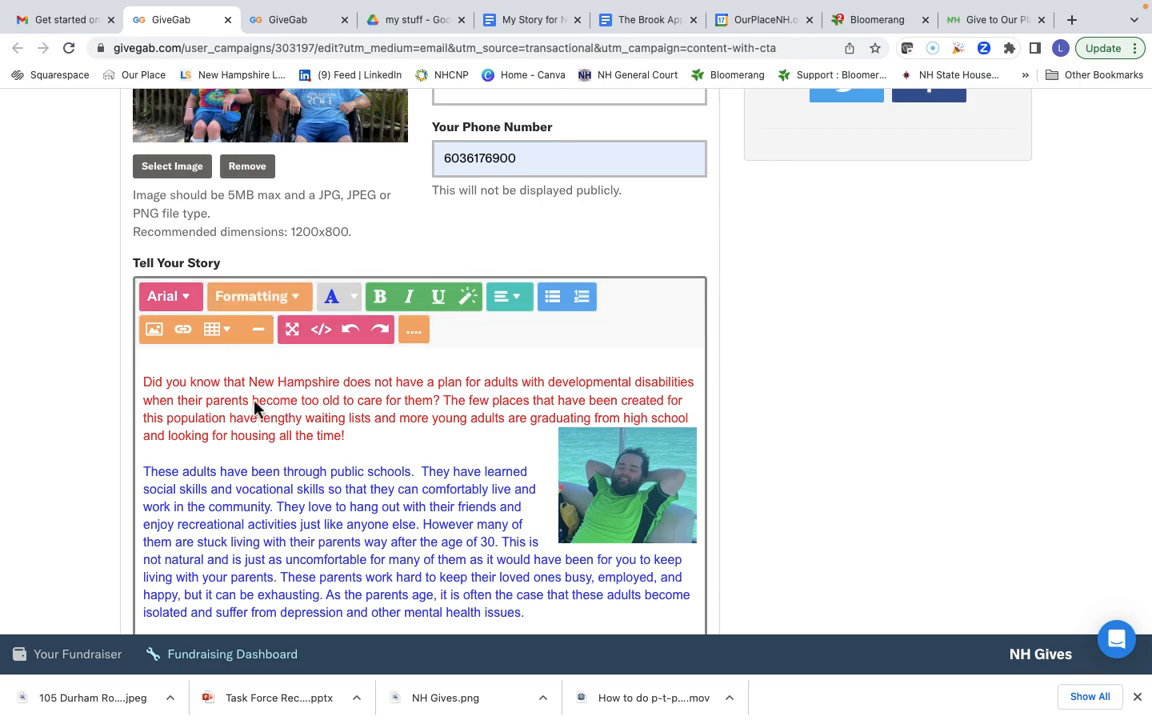
scroll(303, 476, up, 3)
scroll(303, 476, up, 2)
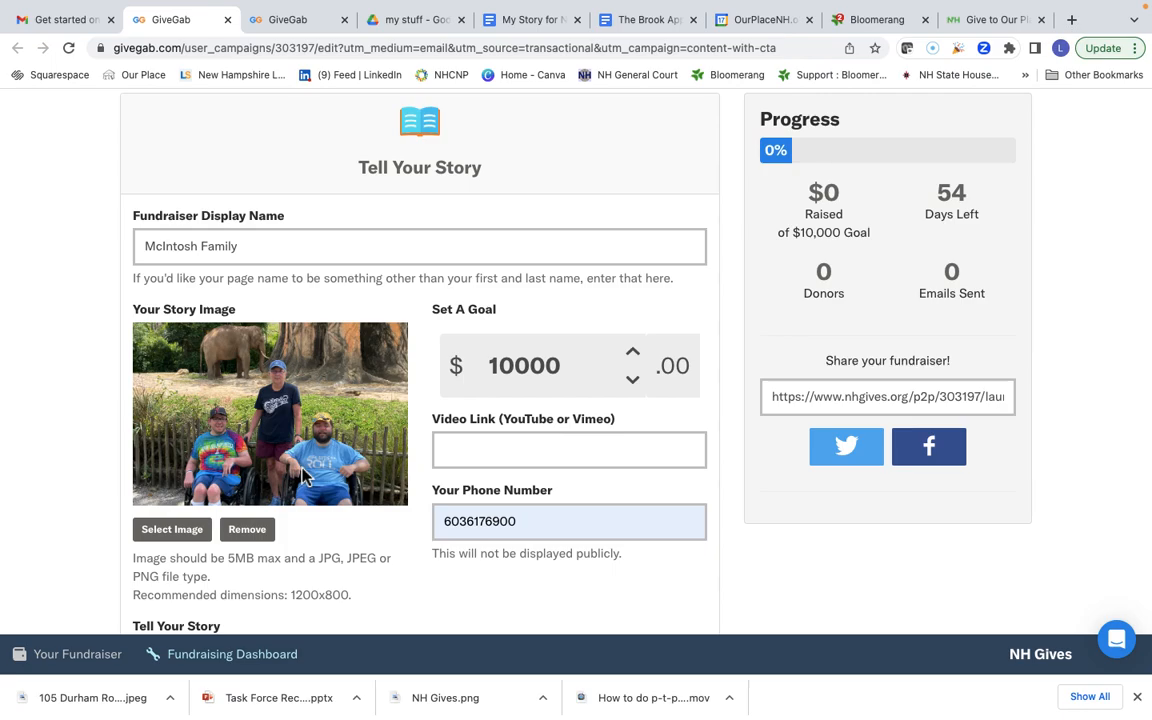
scroll(303, 476, up, 2)
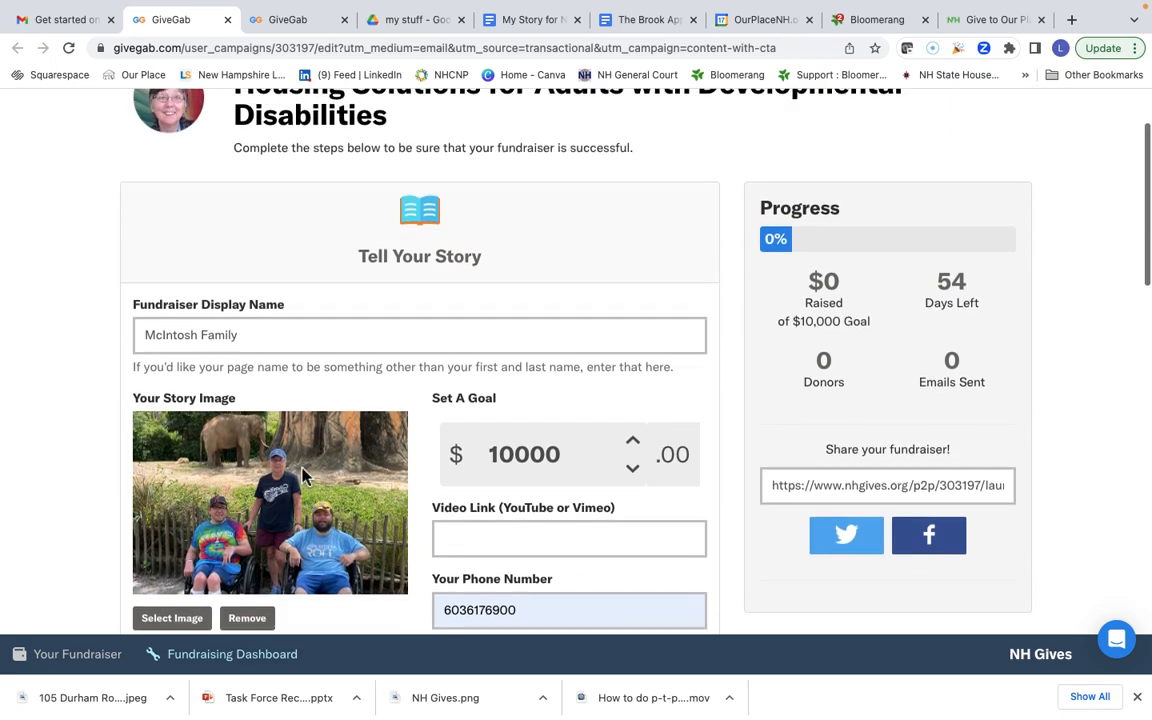
scroll(303, 476, down, 1)
scroll(305, 475, down, 2)
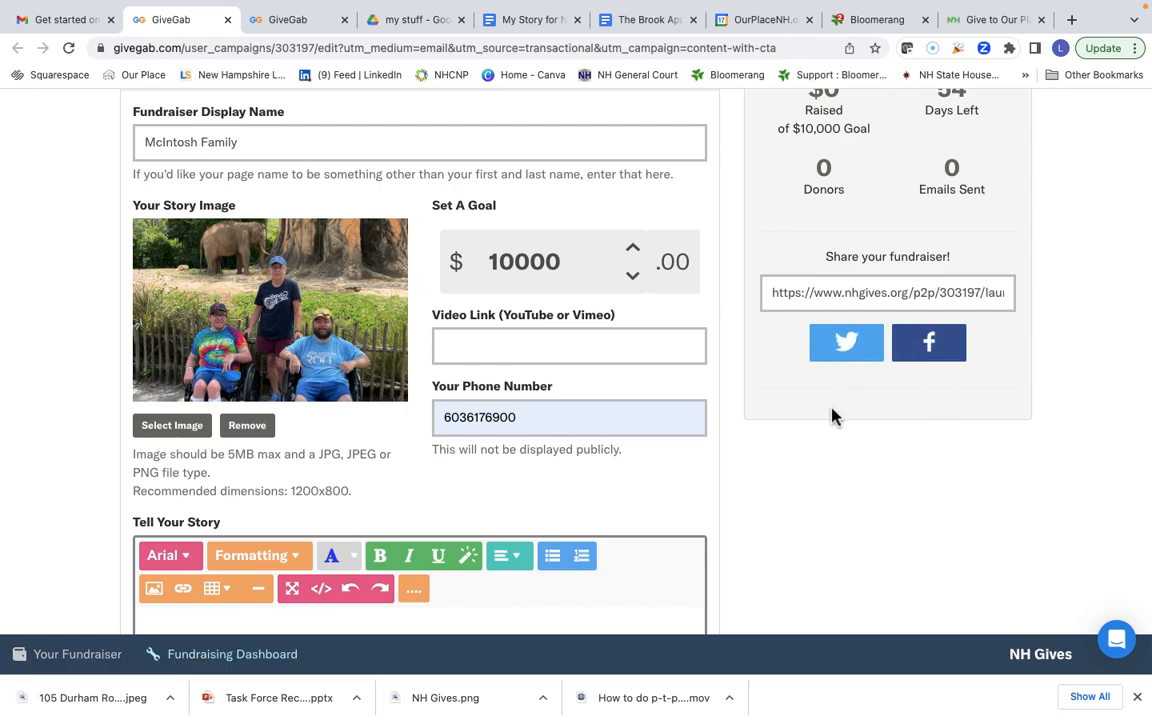
scroll(768, 371, up, 1)
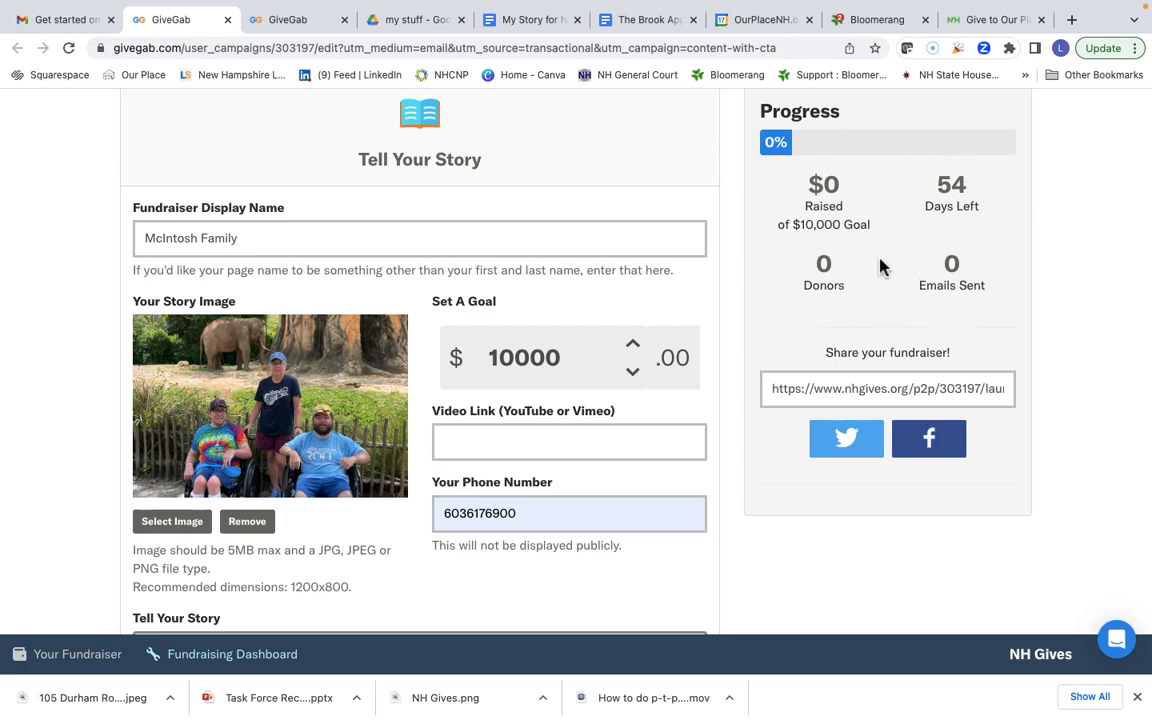
scroll(588, 333, down, 4)
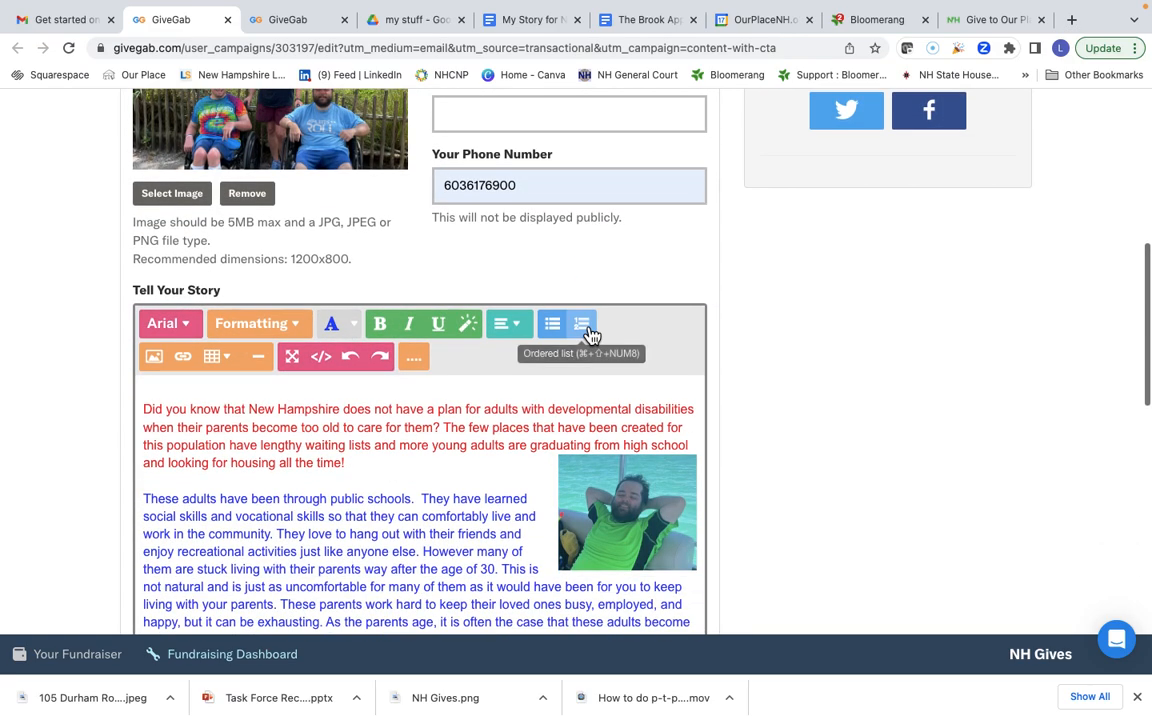
scroll(589, 334, up, 6)
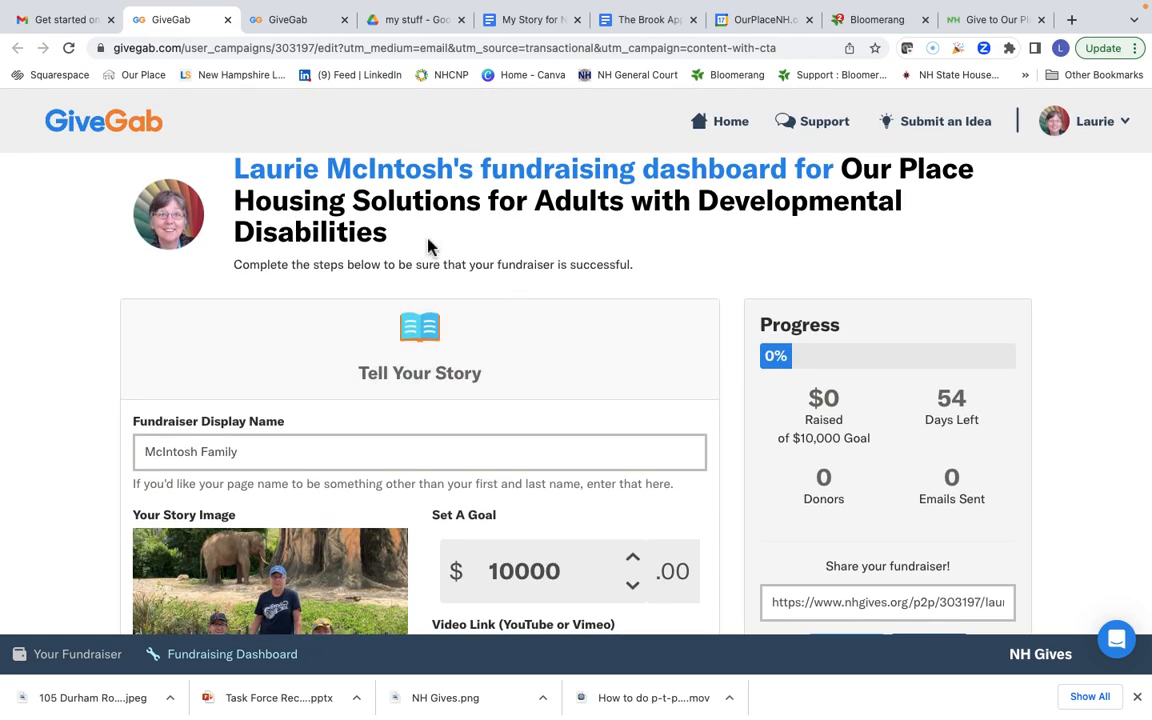
Step: Switch to the other open copy of the fundraising dashboard and examine its Reach Out and Make a Donation sections
click(283, 25)
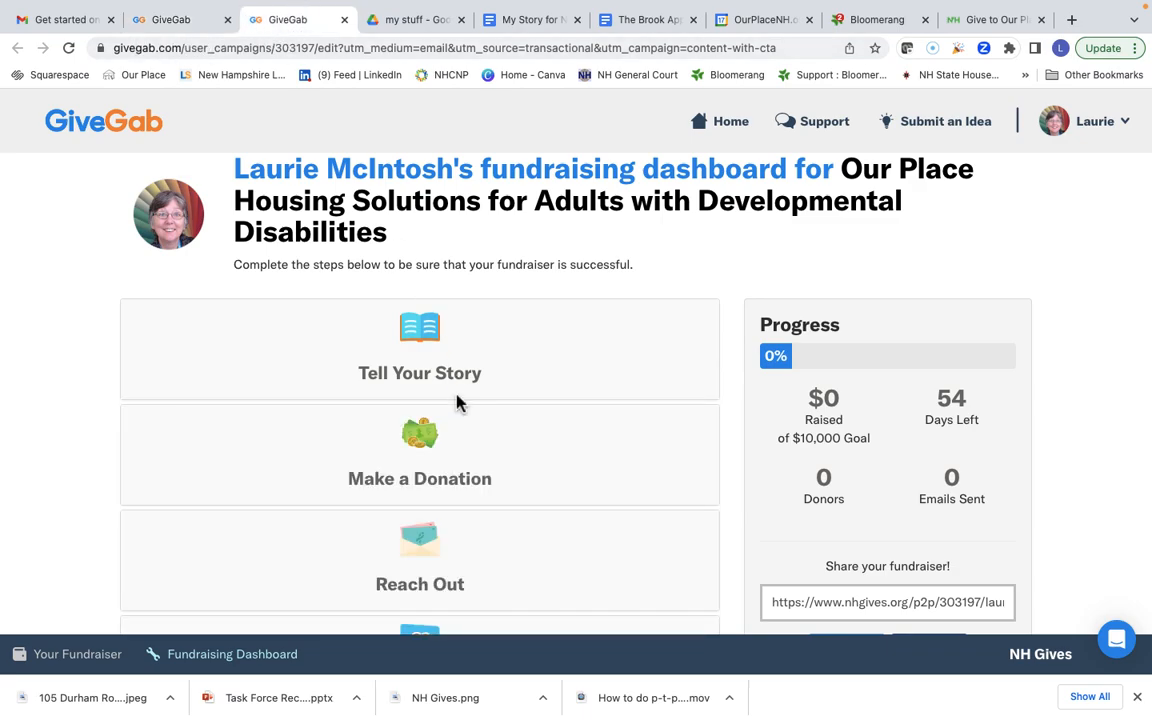
scroll(440, 462, down, 3)
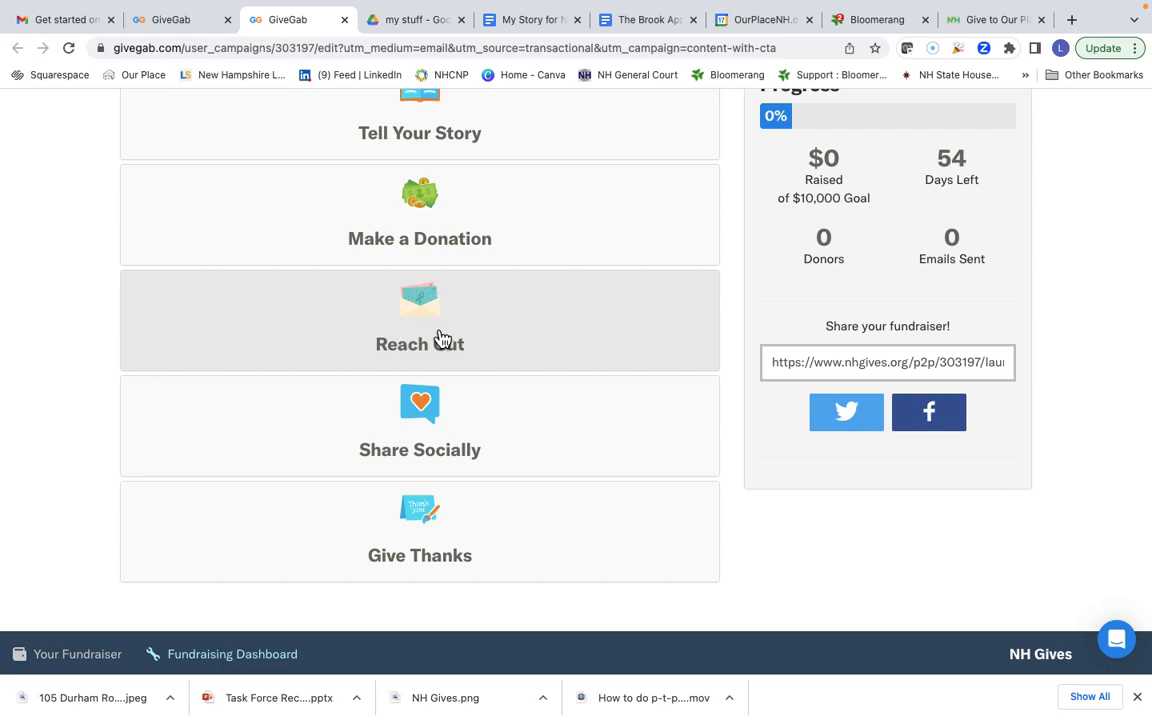
click(441, 338)
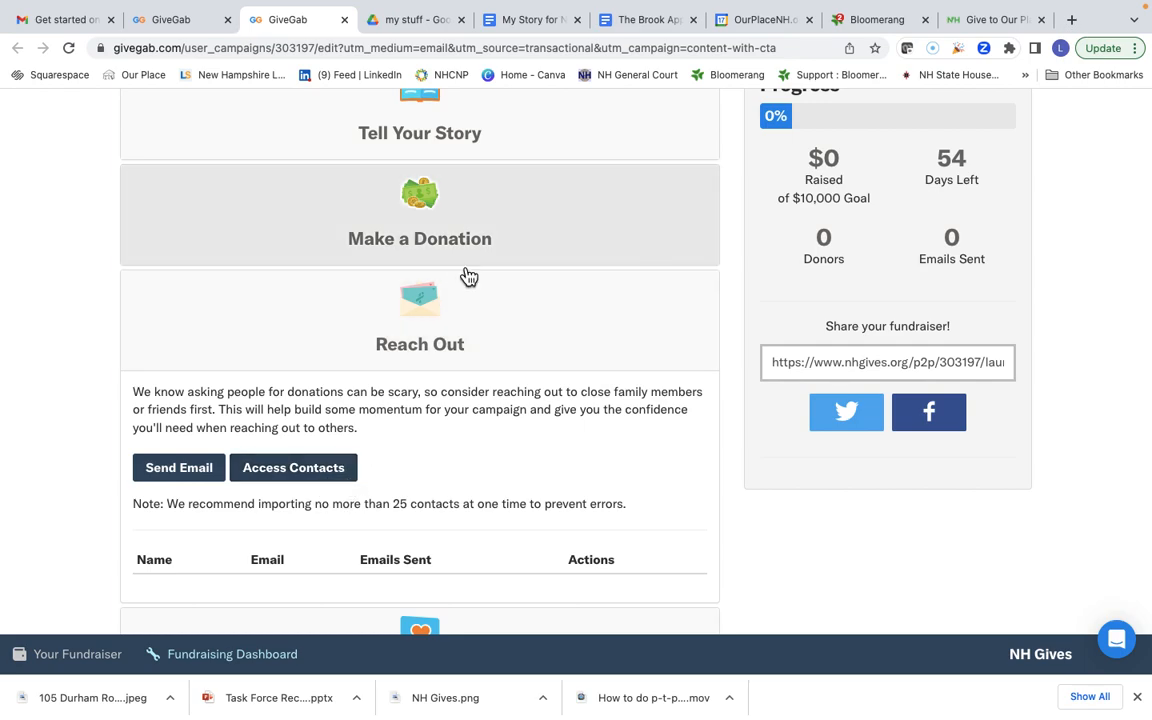
click(344, 221)
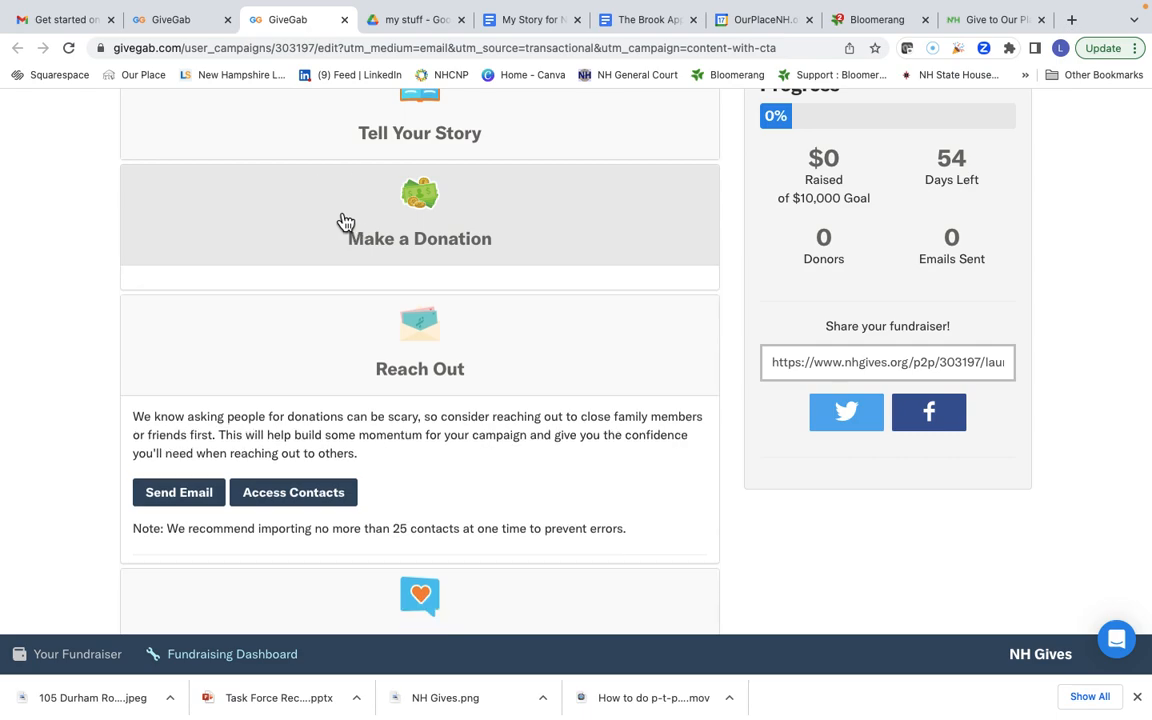
scroll(388, 362, down, 3)
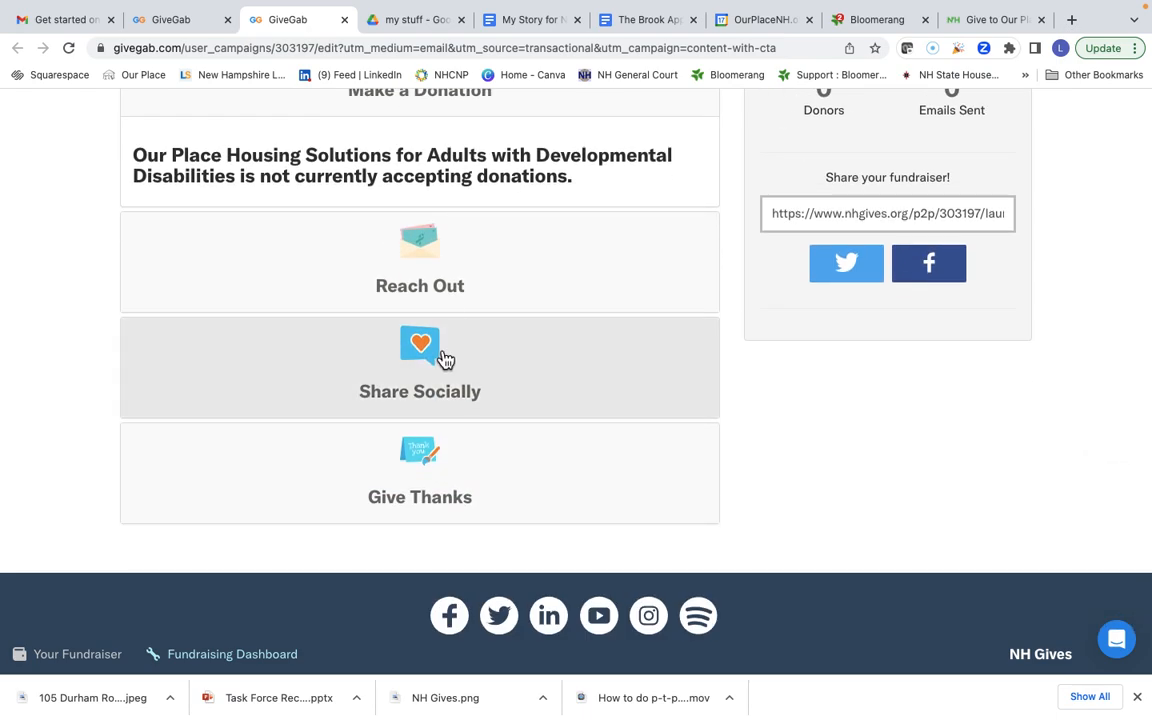
Step: Examine the Share Socially and Give Thanks sections of the fundraising dashboard, leaving Give Thanks expanded
click(444, 360)
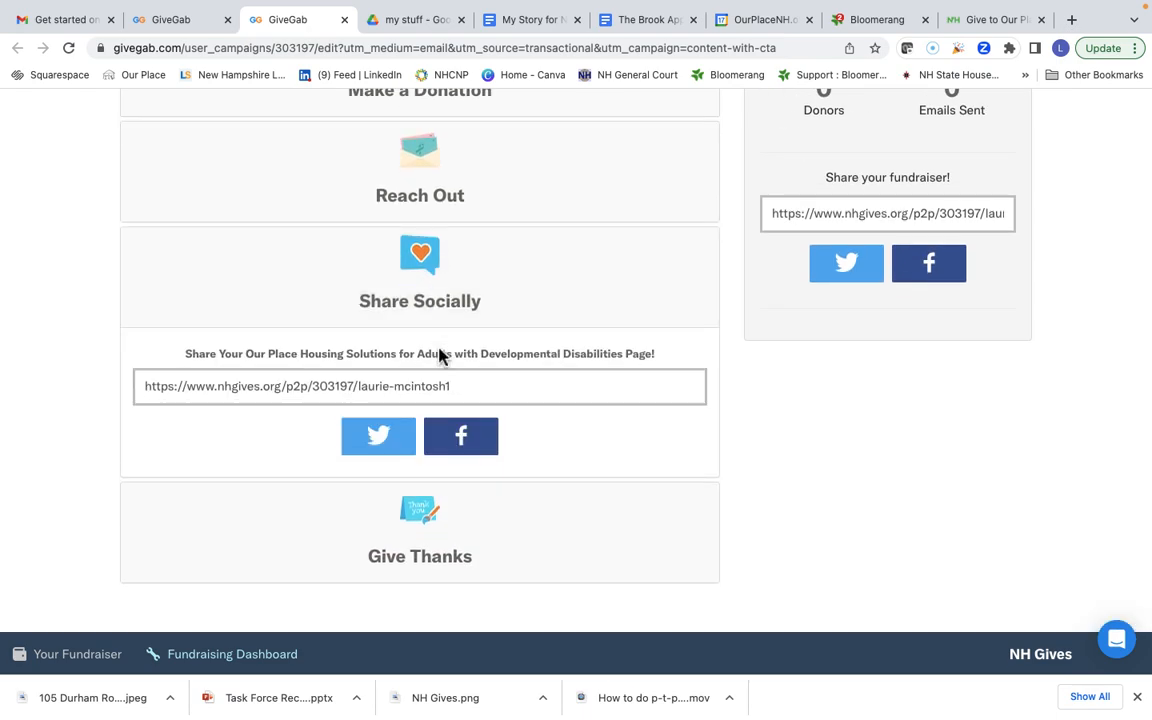
click(438, 528)
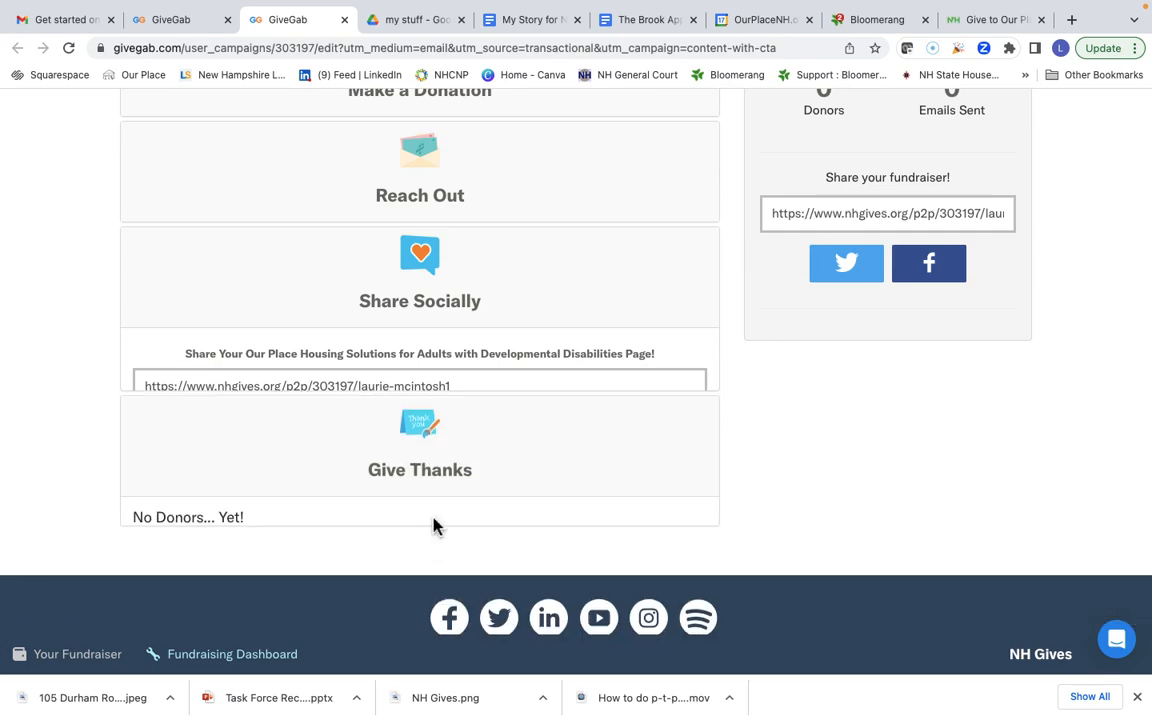
click(424, 382)
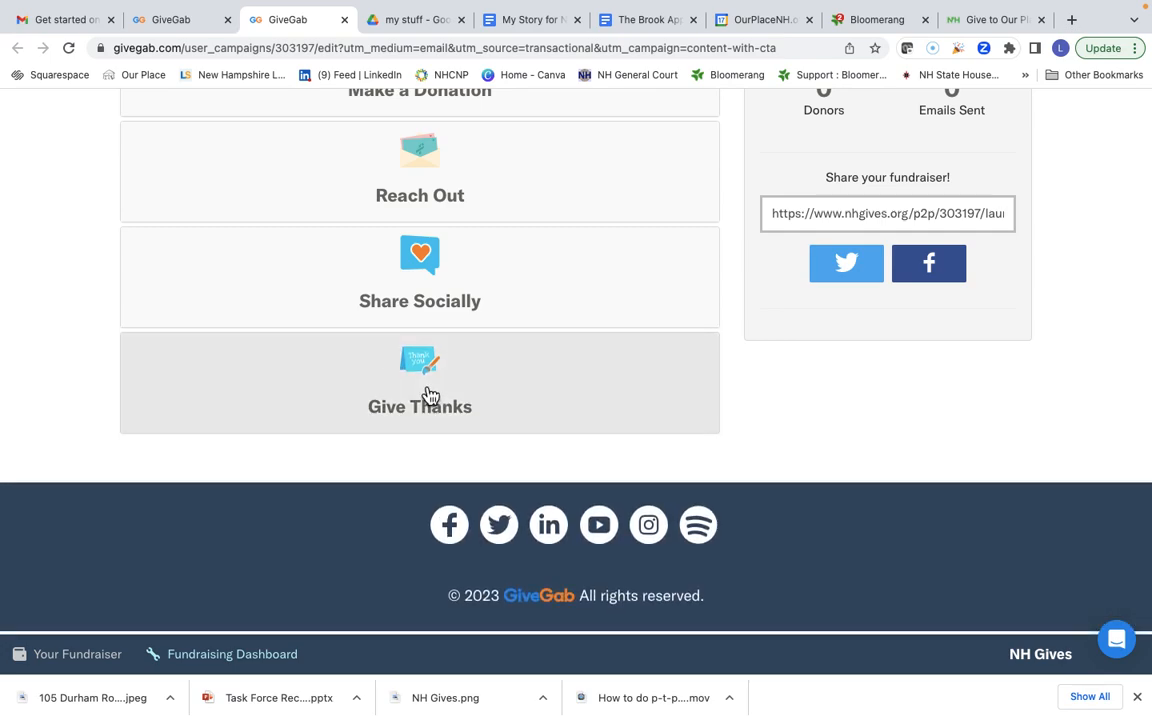
click(428, 393)
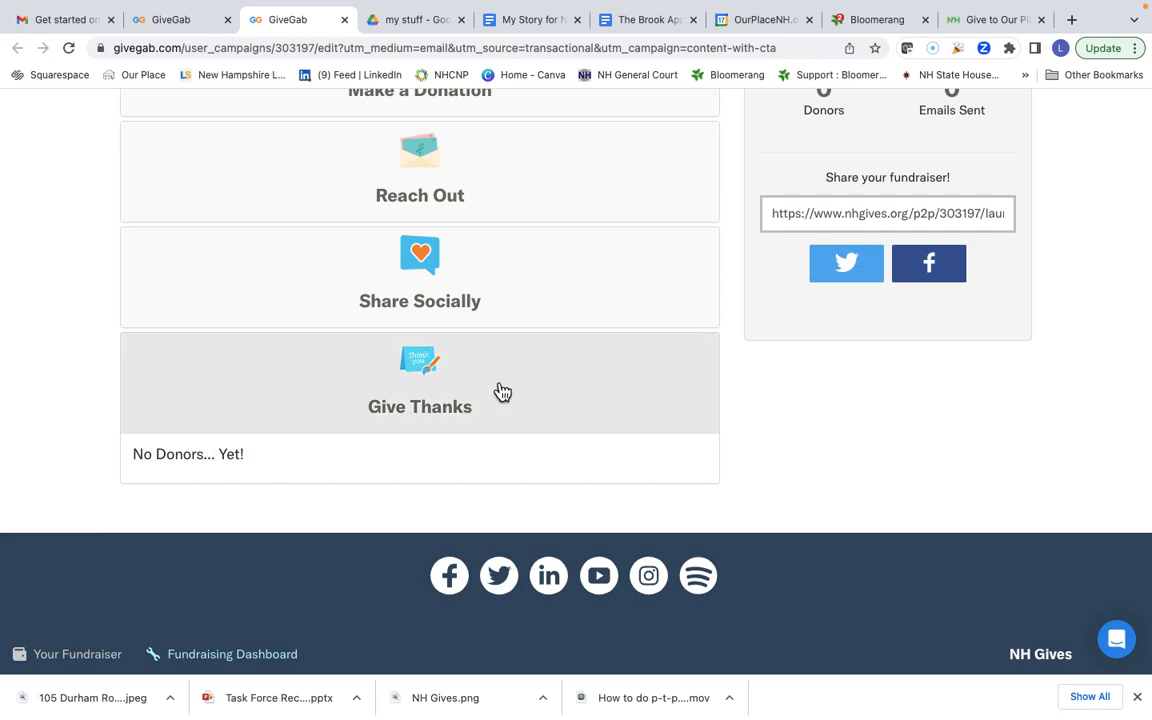
click(460, 398)
click(460, 398)
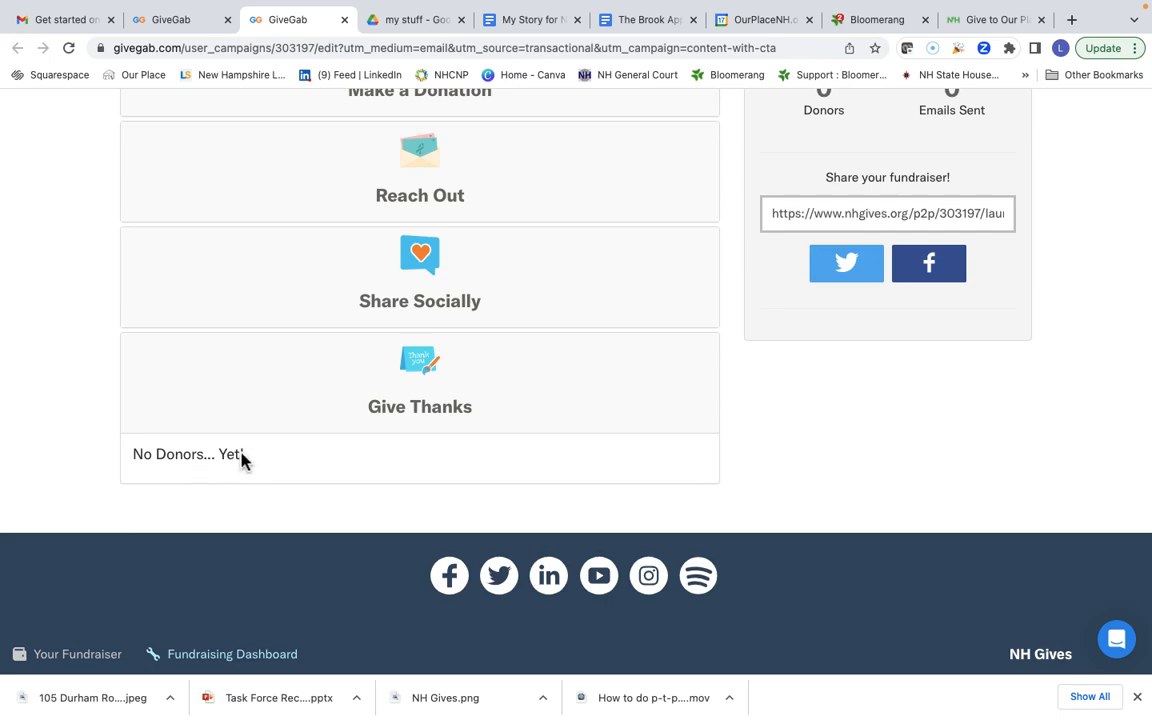
scroll(320, 318, up, 2)
scroll(320, 318, up, 2)
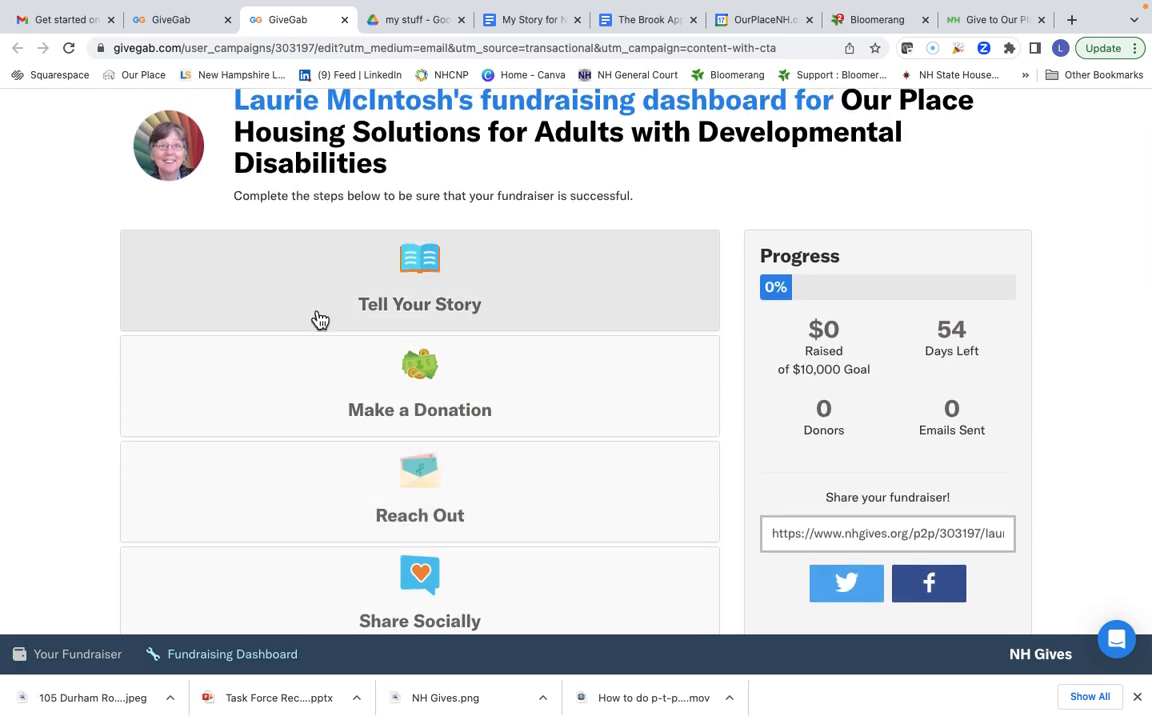
scroll(320, 318, up, 1)
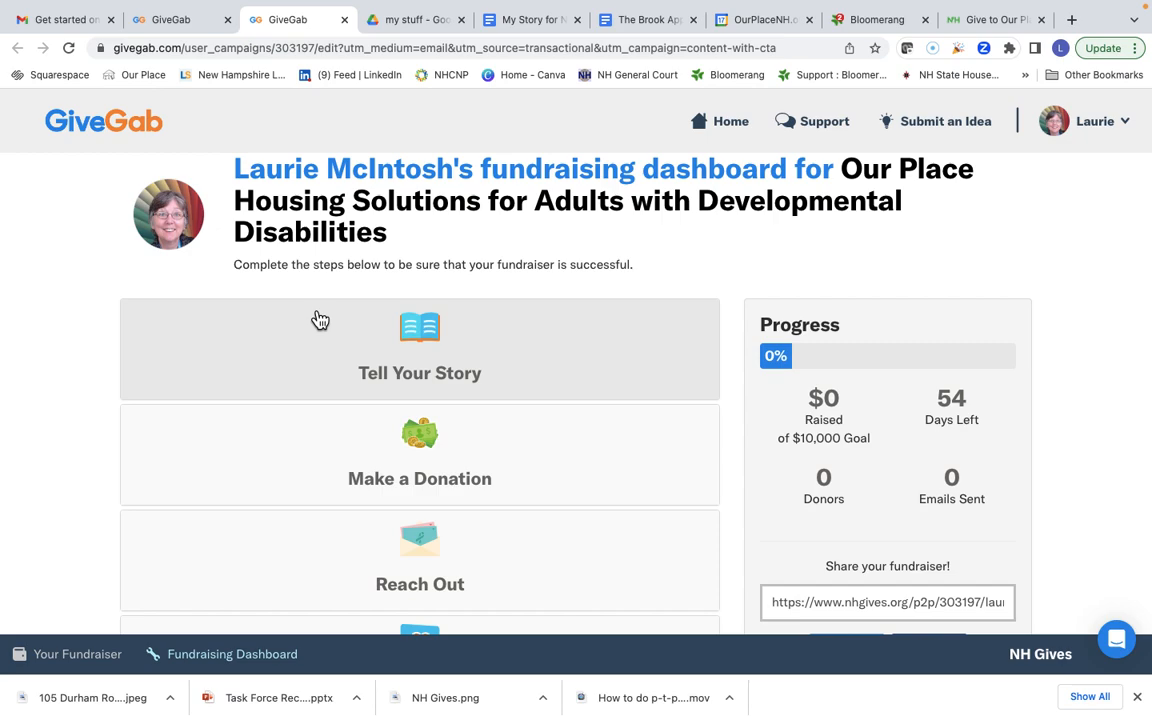
scroll(320, 318, down, 5)
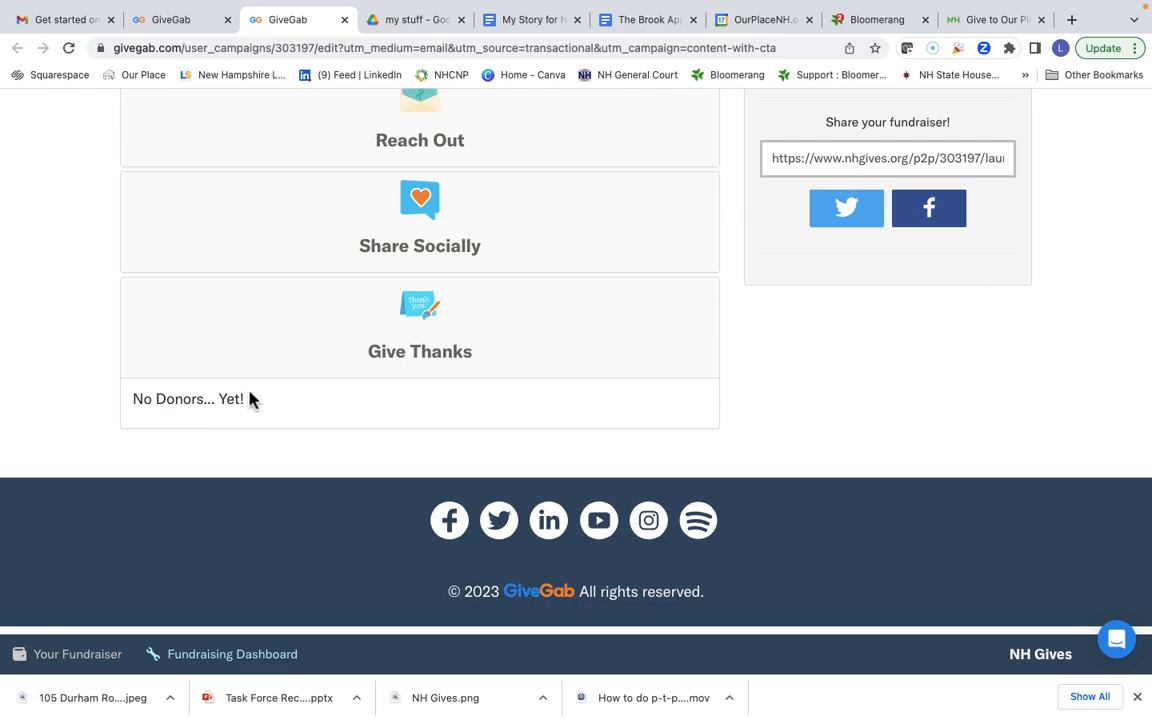
scroll(435, 258, up, 5)
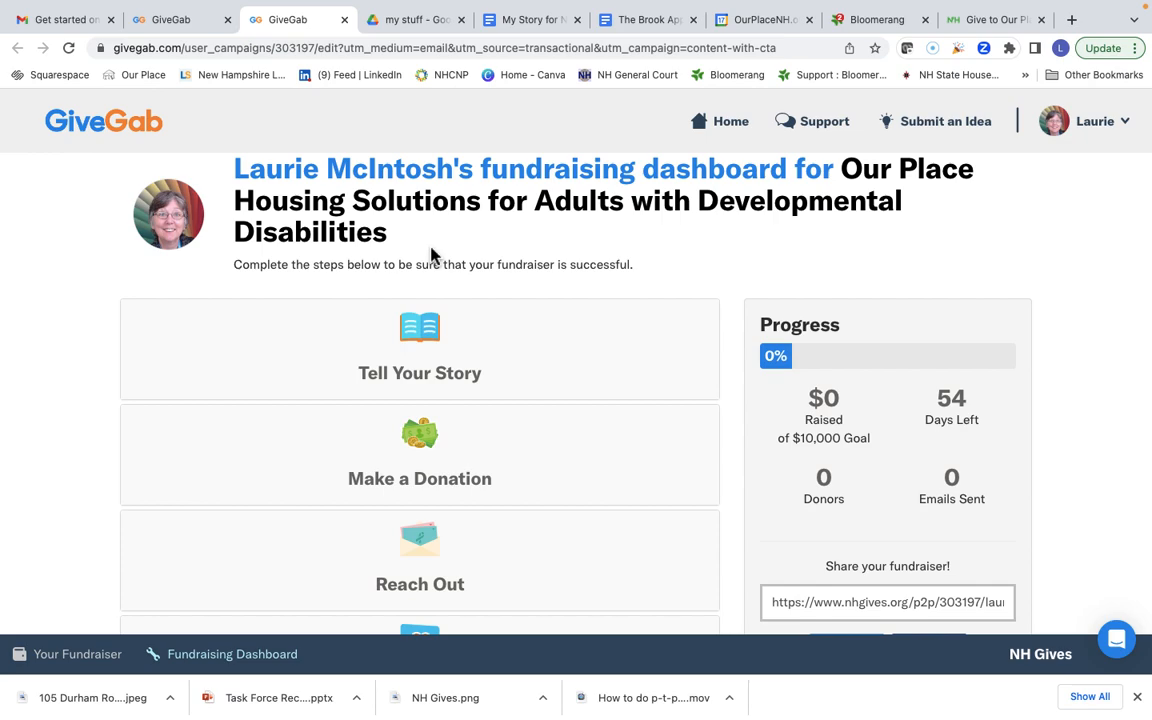
mouse_move(609, 5)
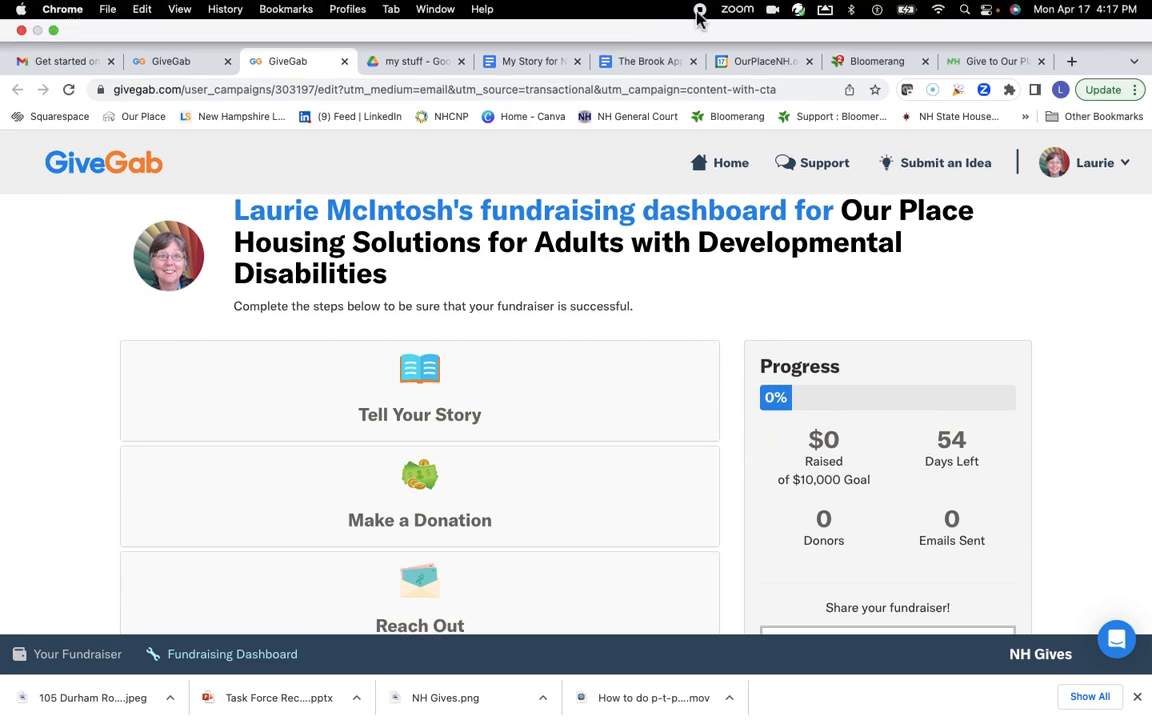